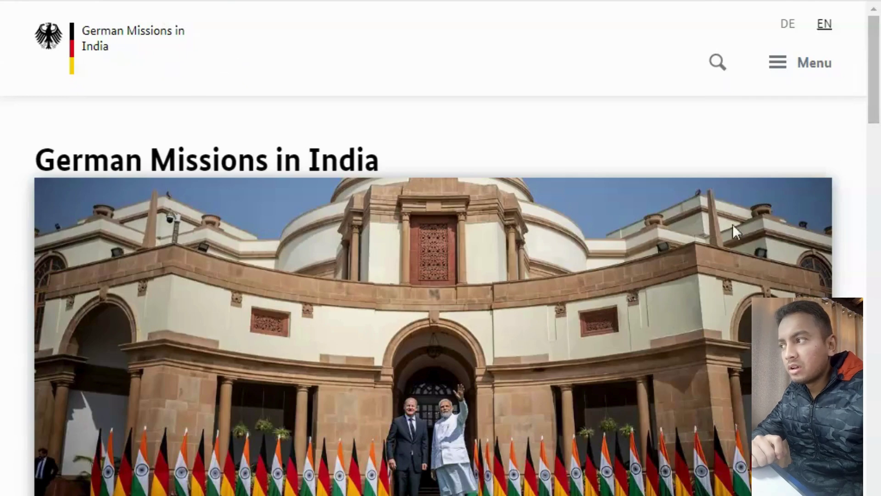
- Open the National Visa article from the Visa services section of the German Missions in India site
left_click(783, 65)
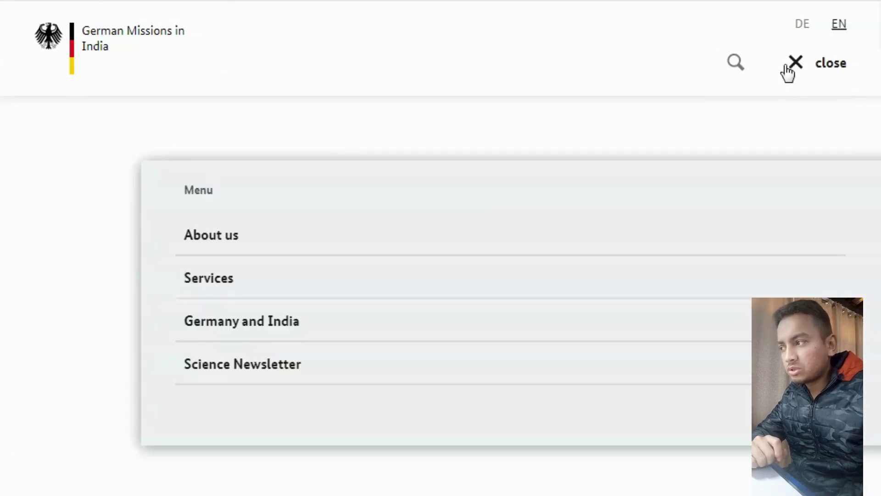
left_click(239, 297)
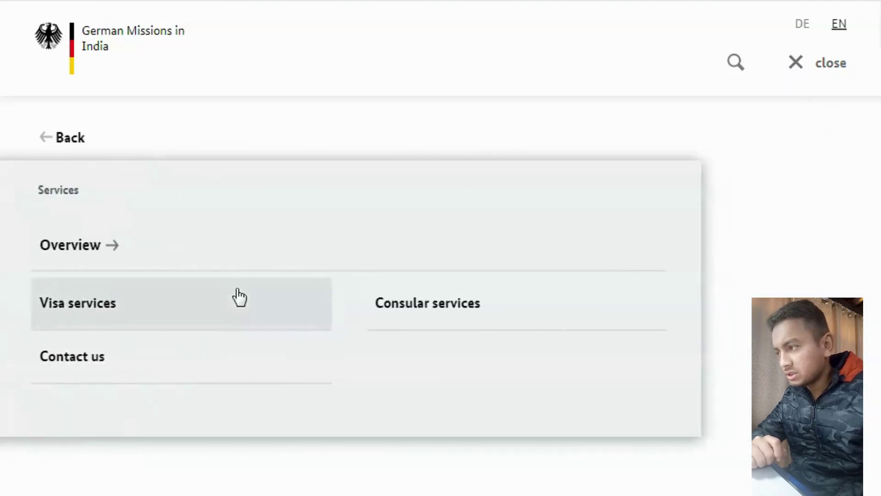
left_click(124, 315)
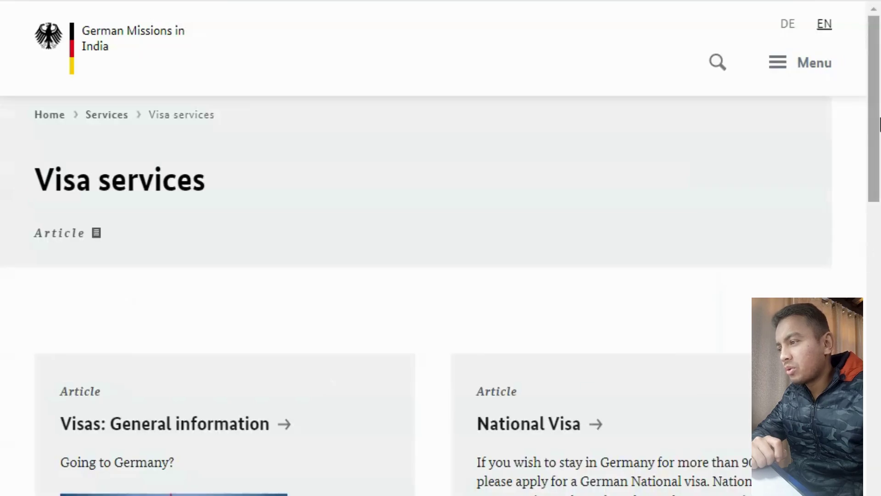
scroll(124, 315, "down", 2)
left_click_drag(880, 161, 880, 187)
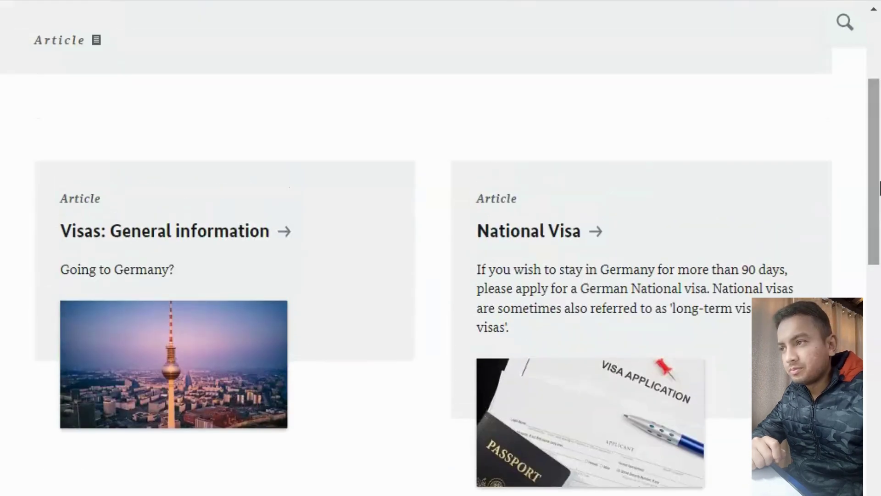
left_click(589, 238)
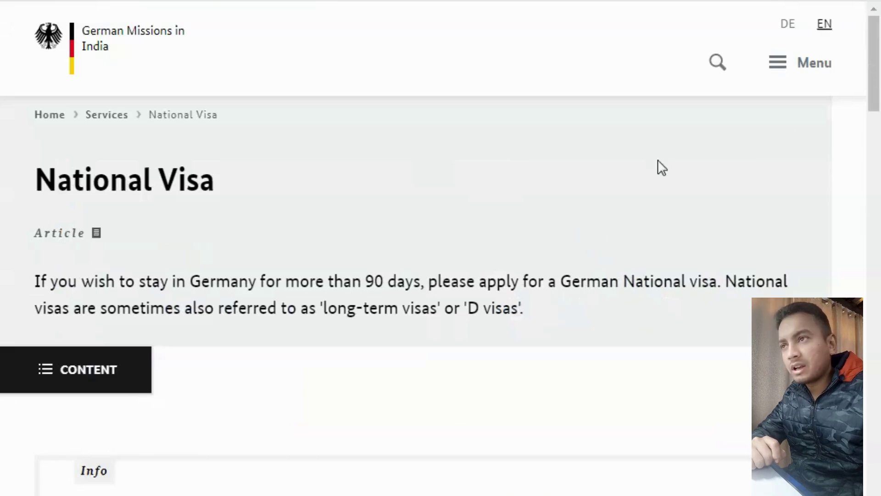
- Expand the Studies checklists in the National Visa article and open the Student visa checklist
left_click_drag(879, 62, 879, 311)
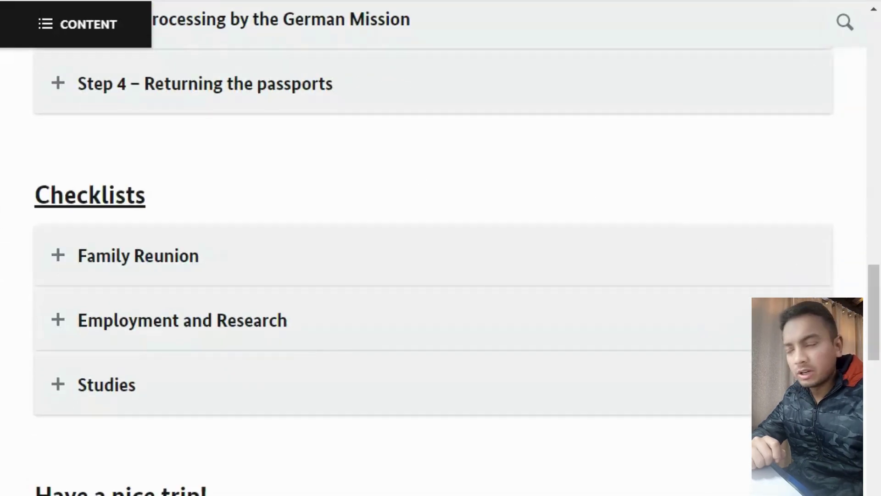
left_click(107, 405)
left_click_drag(879, 324, 879, 342)
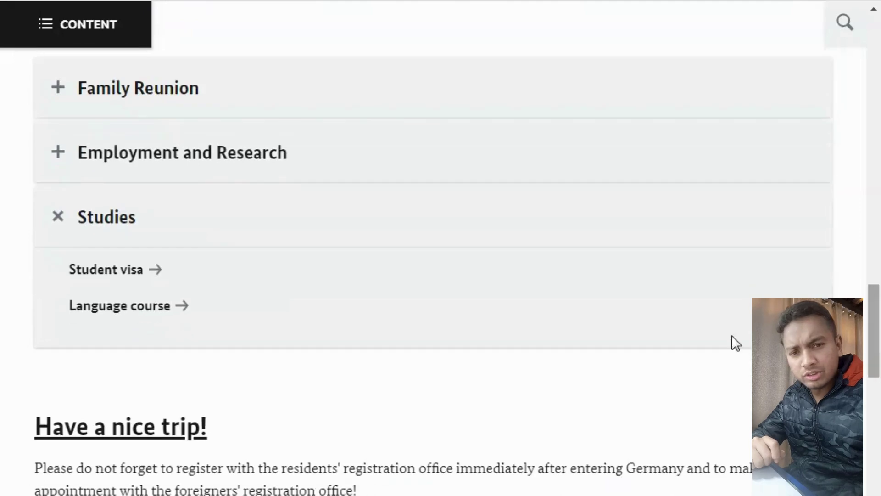
left_click(148, 278)
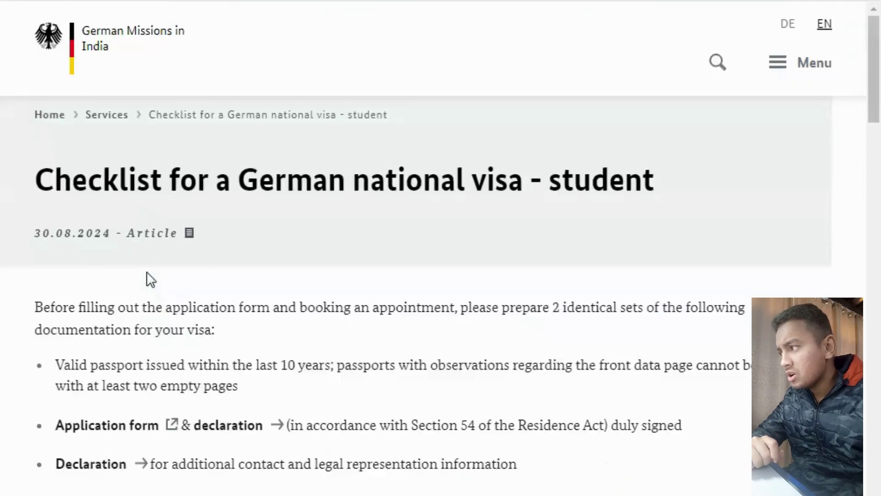
- Review the documents required in the student national visa checklist, from the passport to the proof of admittance
scroll(879, 37, "down", 3)
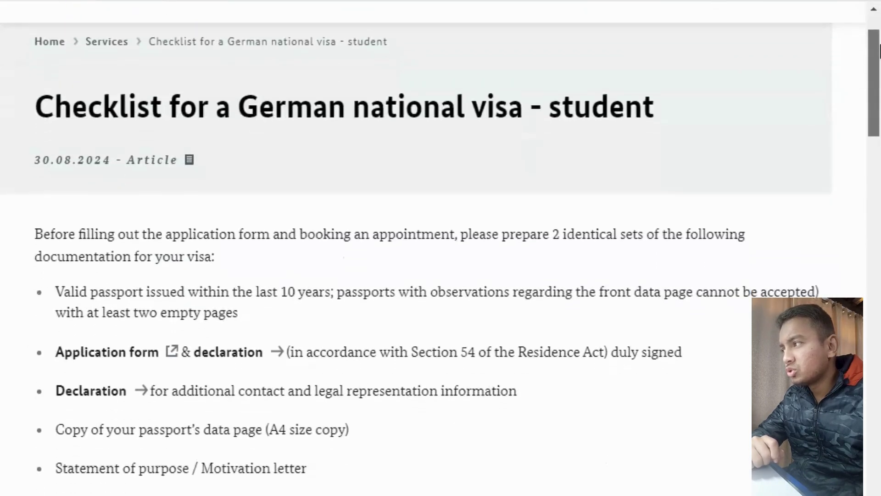
scroll(880, 23, "up", 3)
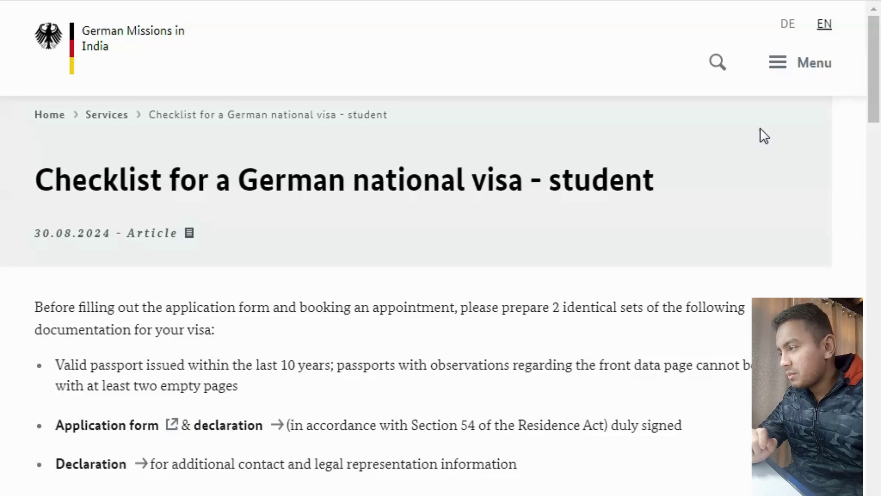
scroll(876, 83, "down", 2)
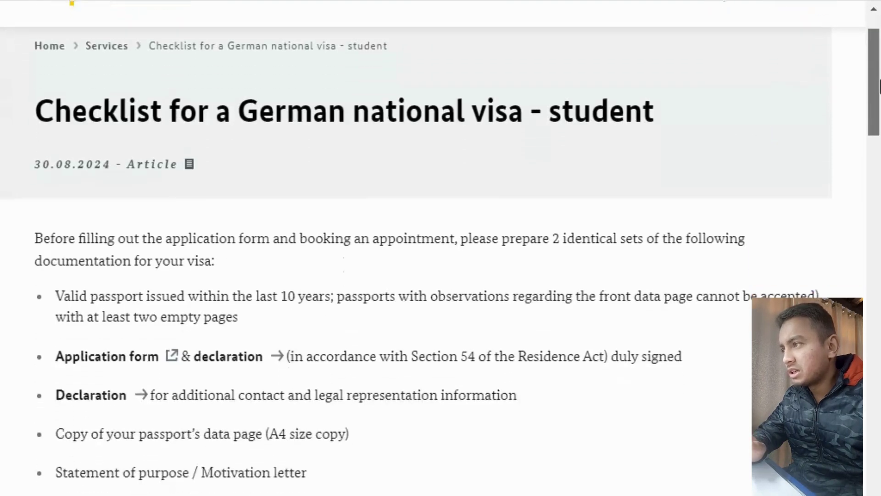
scroll(879, 83, "down", 2)
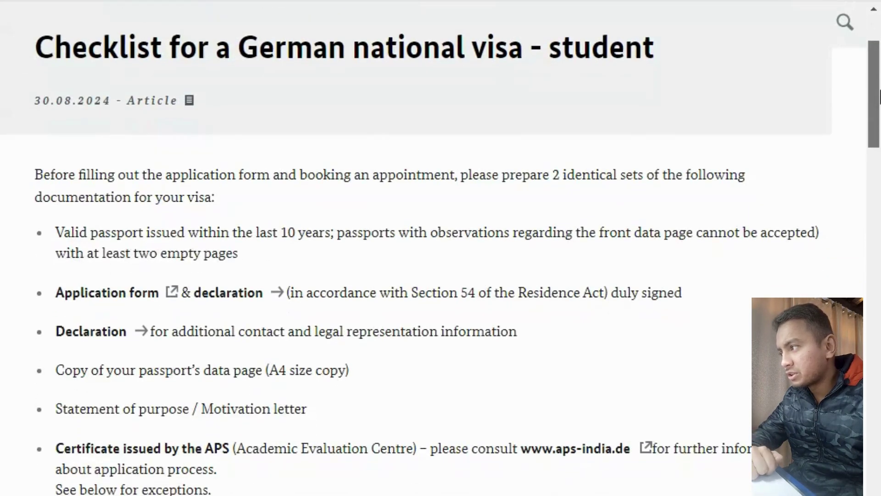
scroll(879, 96, "down", 2)
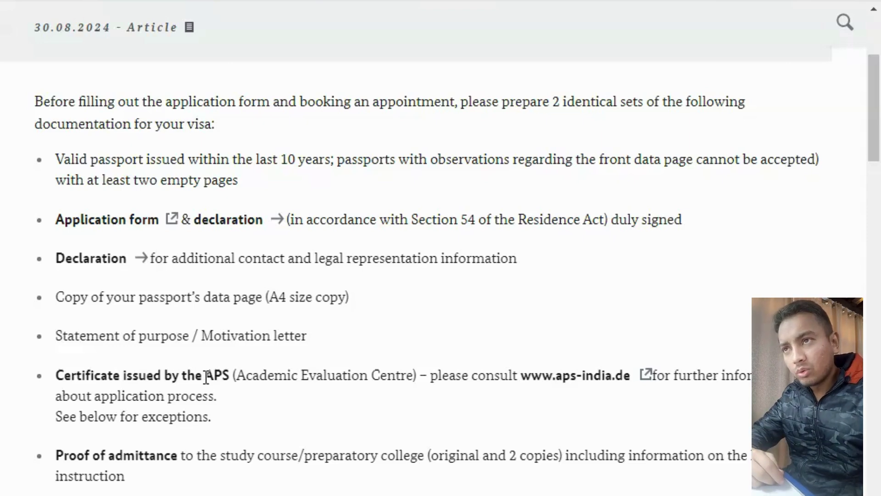
mouse_move(879, 134)
left_mouse_down()
mouse_move(879, 197)
mouse_move(879, 135)
left_mouse_up()
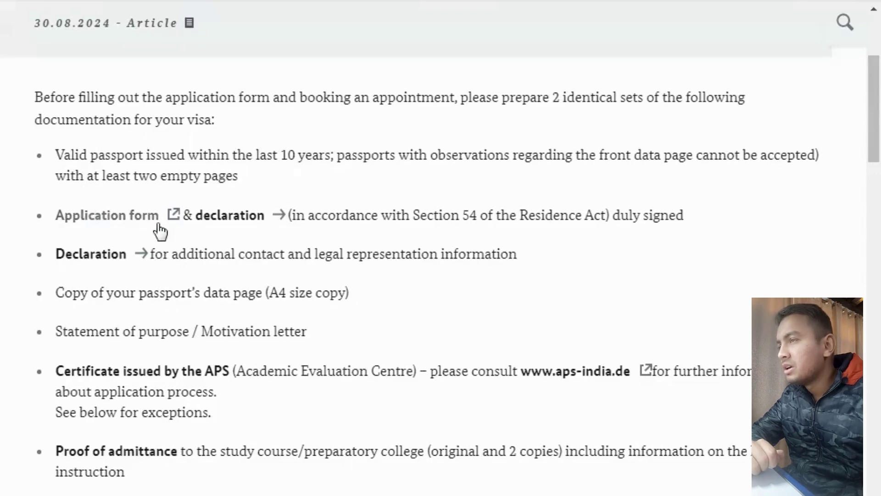
- Open the application form linked in the checklist and set the VIDEX form's language to English
left_click(135, 225)
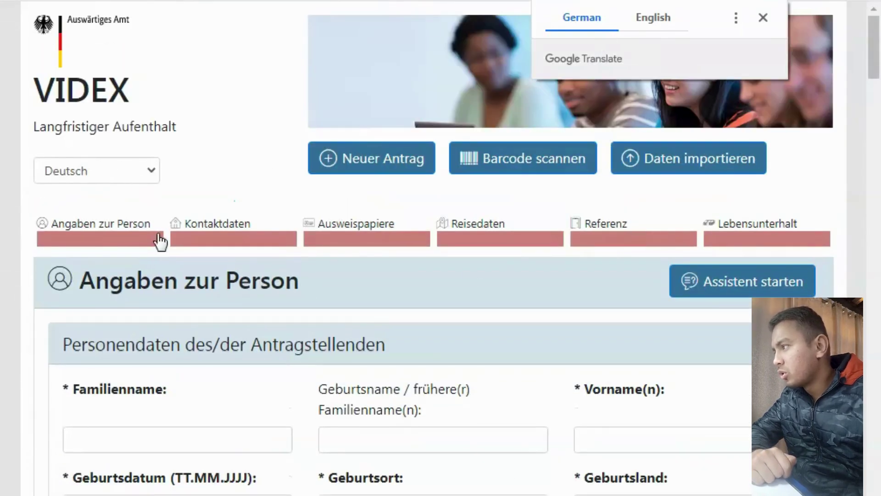
left_click(133, 175)
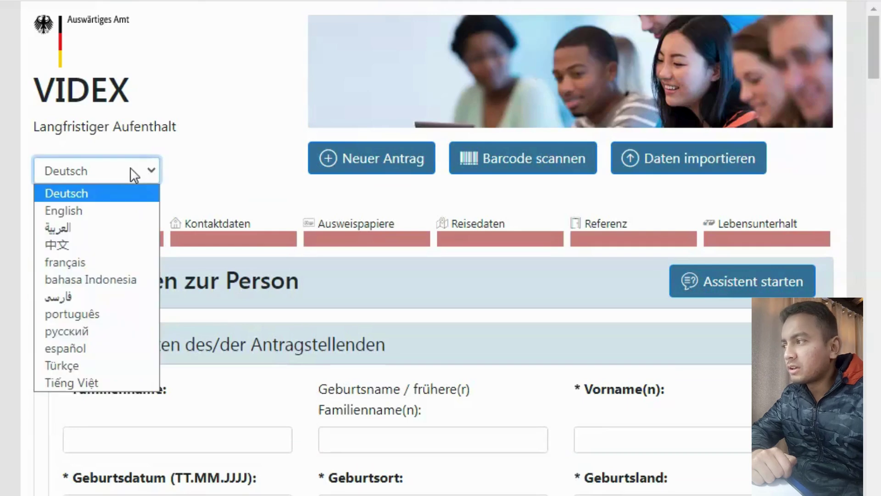
left_click(122, 208)
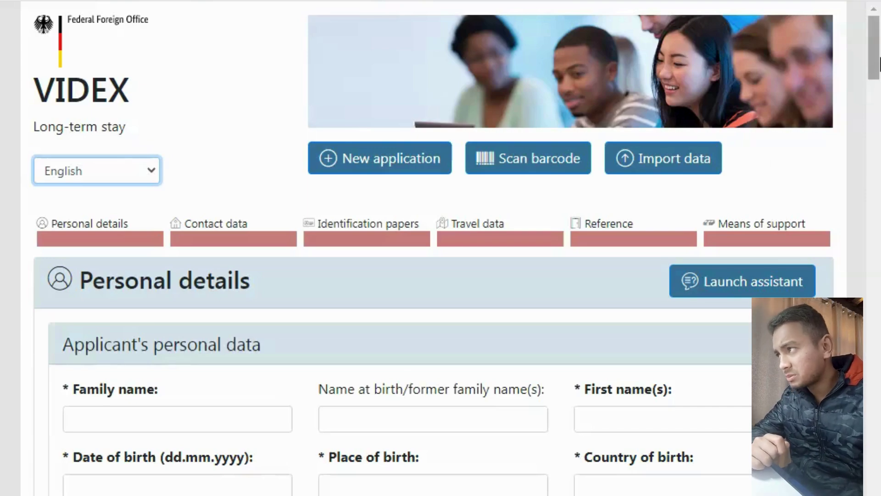
- Go through the family name, first name, date of birth and place of birth fields in the applicant's personal data
left_click_drag(879, 66, 879, 84)
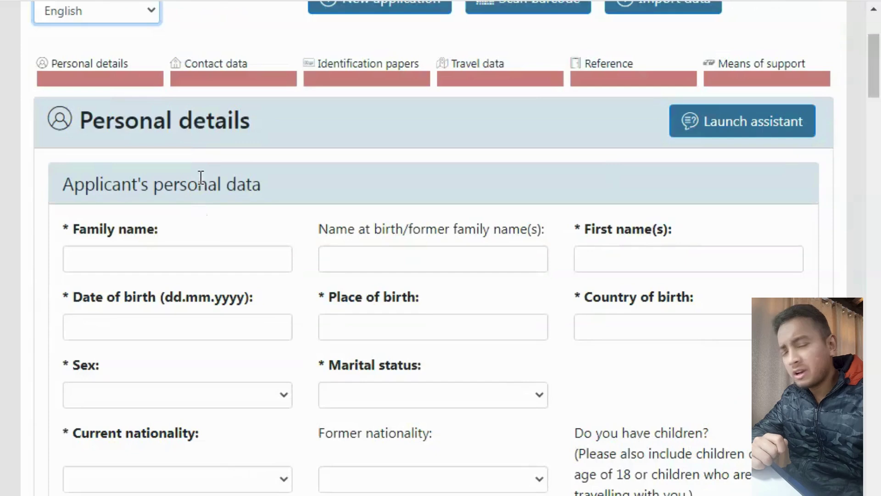
left_click(175, 262)
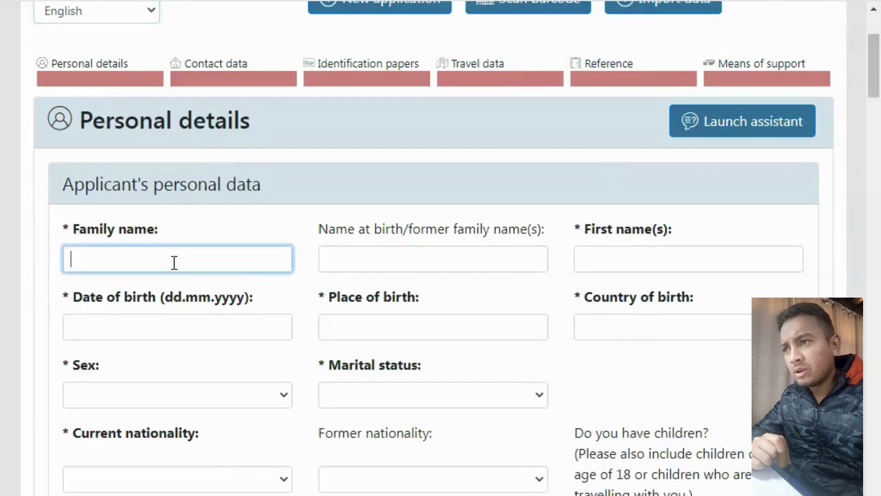
left_click(621, 270)
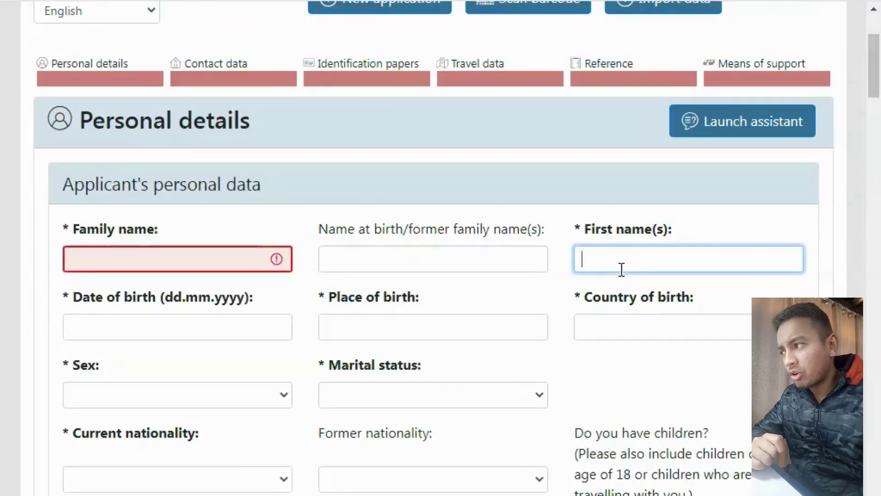
left_click(194, 341)
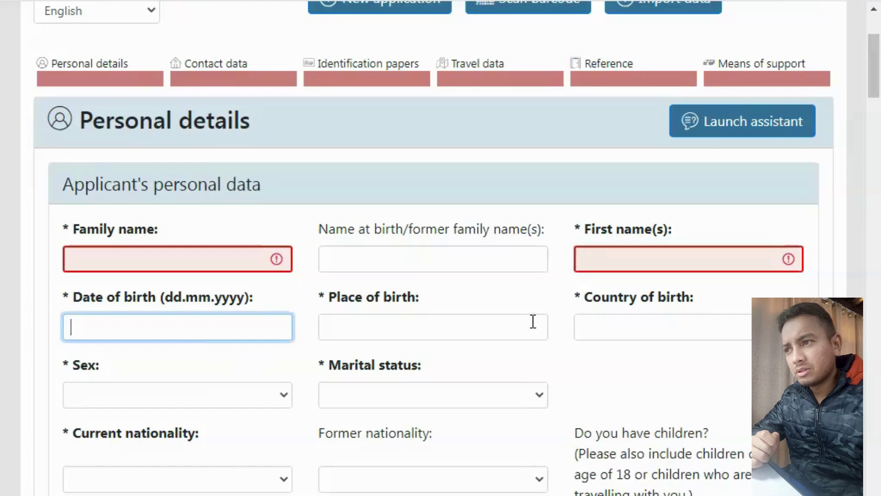
left_click(519, 326)
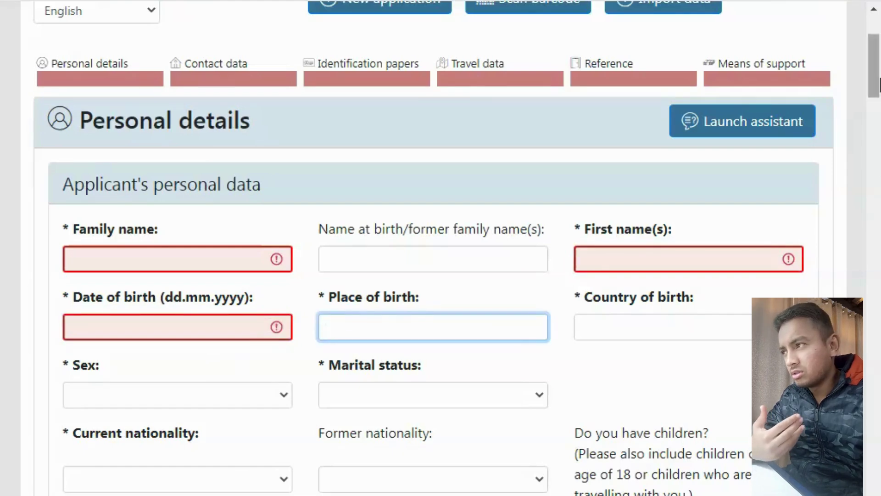
- Look through the applicant's country of birth, sex, marital status and nationality choices, plus the question about children
left_click_drag(879, 85, 879, 103)
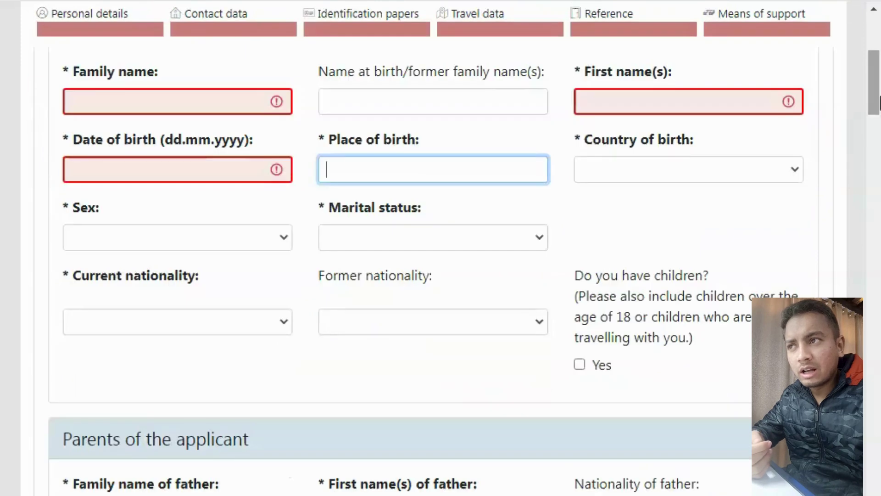
left_click(716, 178)
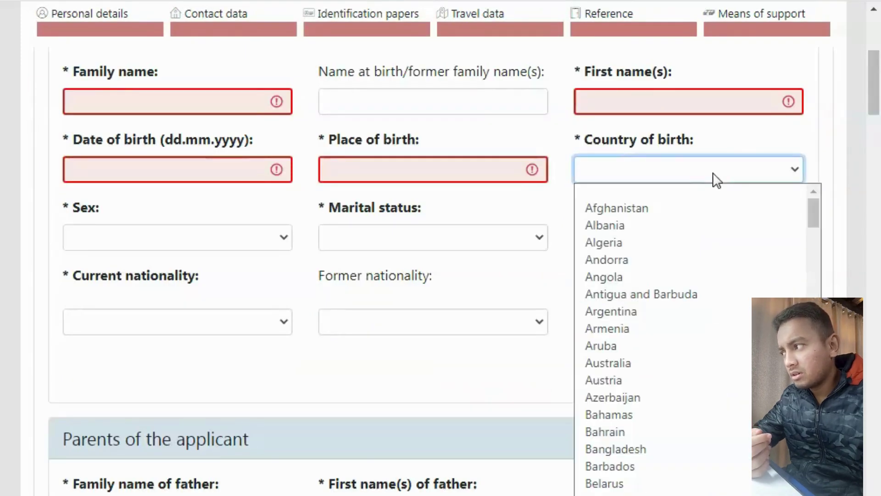
left_click(154, 239)
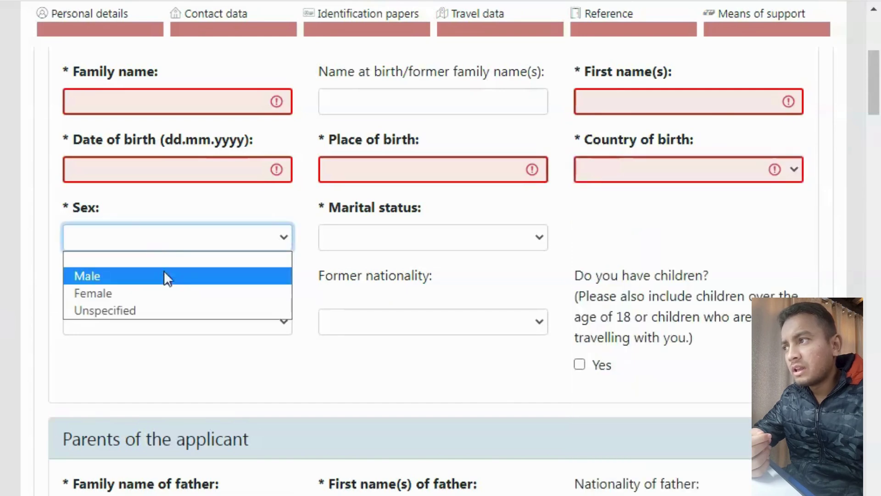
double_click(359, 274)
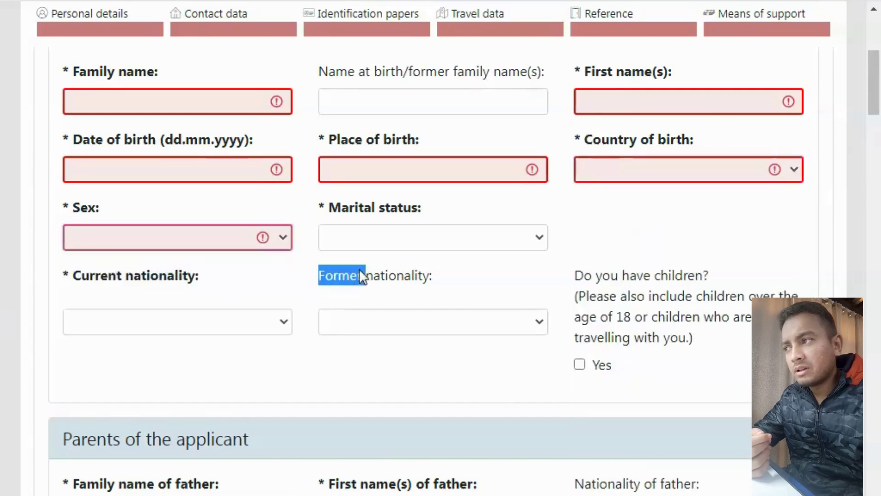
left_click(538, 240)
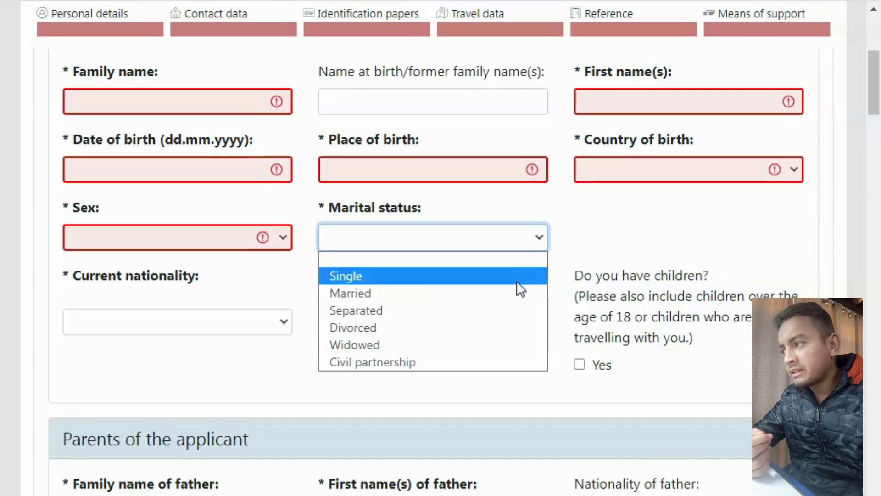
left_click(718, 234)
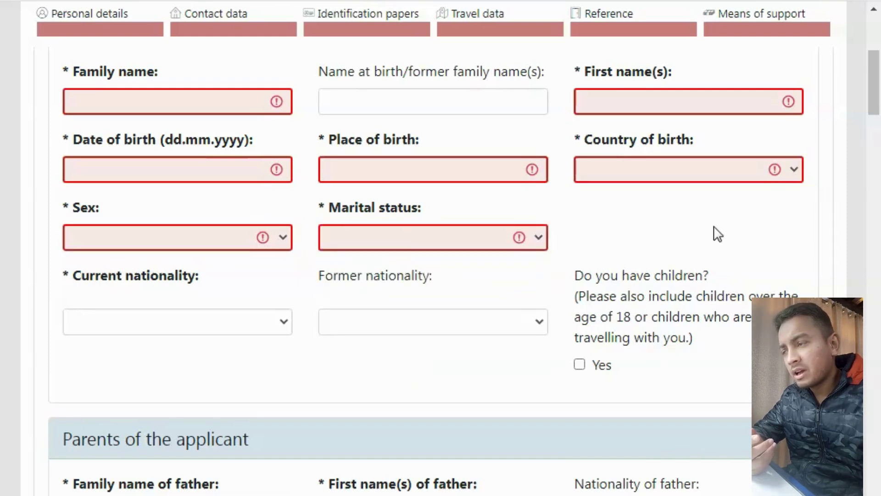
left_click(250, 328)
left_click(296, 361)
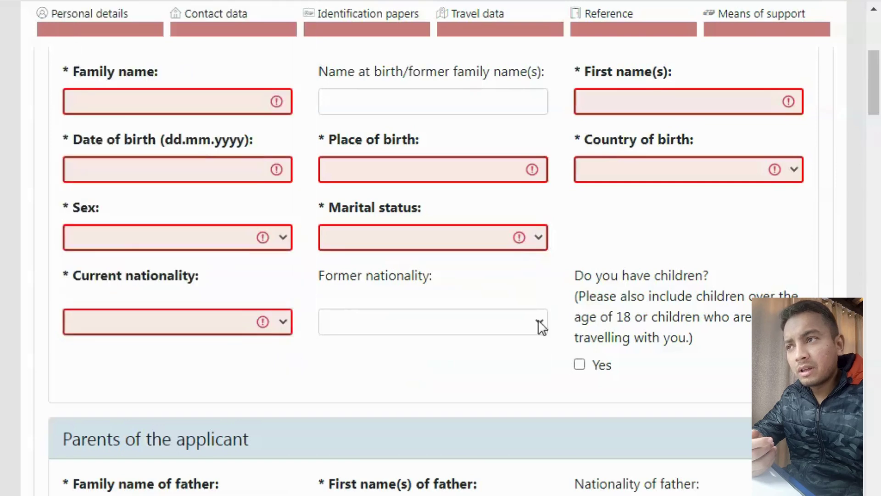
scroll(879, 103, "down", 2)
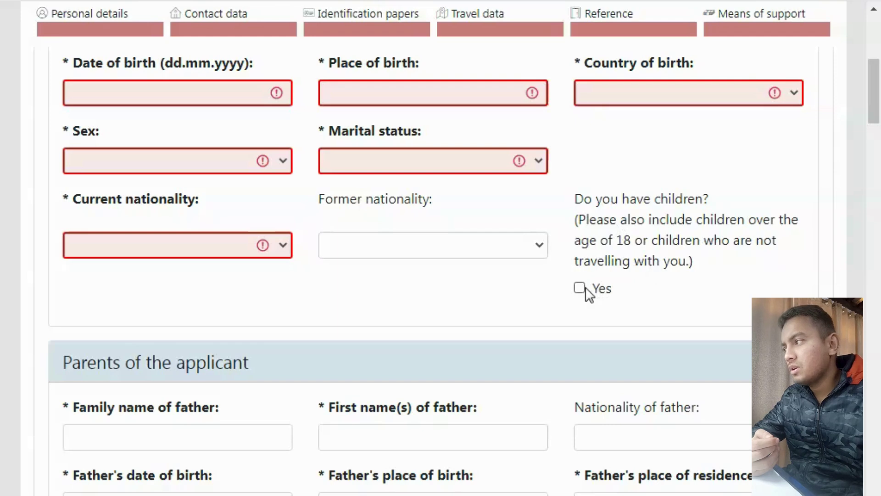
- Go through the father's name, nationality, date of birth, place of birth and place of residence fields in the parents section
left_click_drag(879, 100, 879, 126)
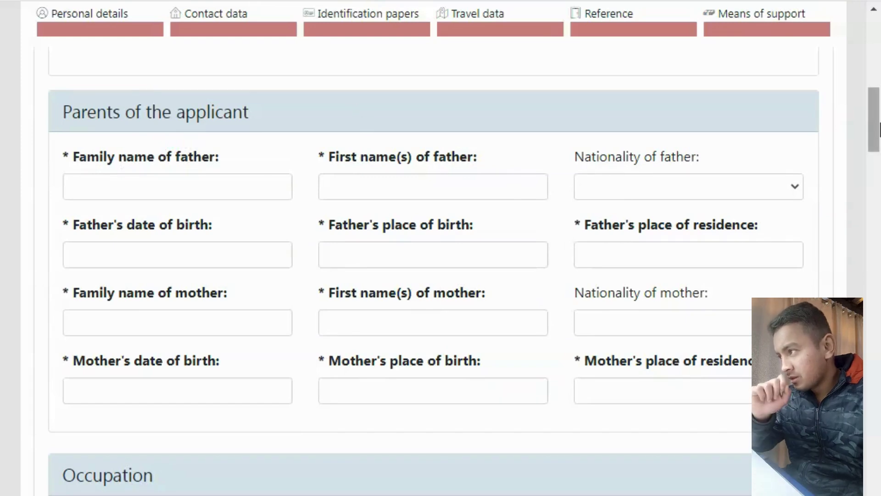
left_click(211, 183)
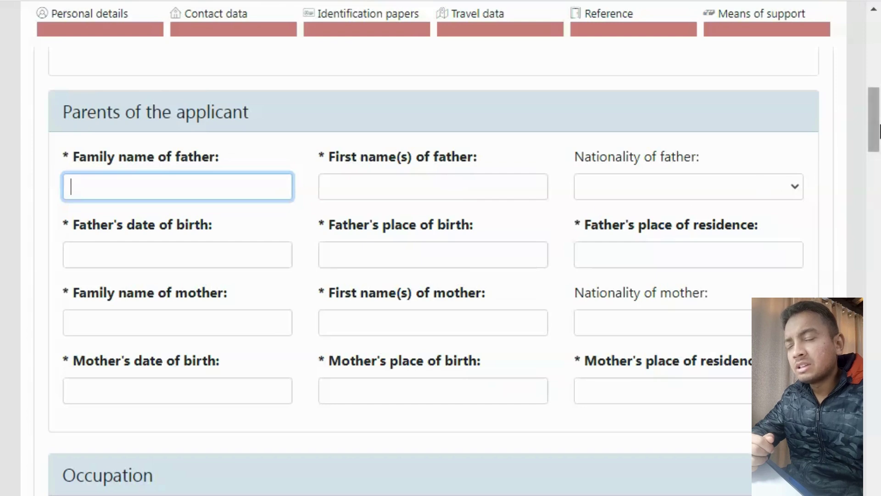
left_click_drag(877, 131, 879, 133)
left_click(655, 173)
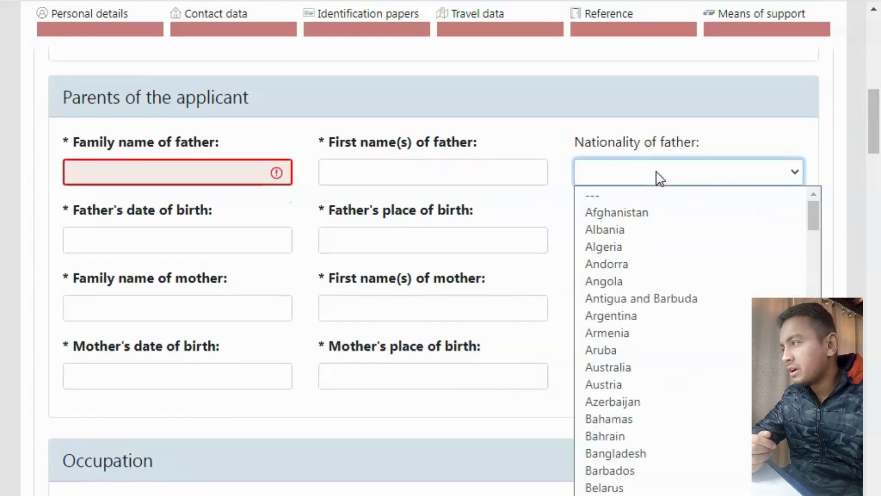
scroll(657, 171, "down", 3)
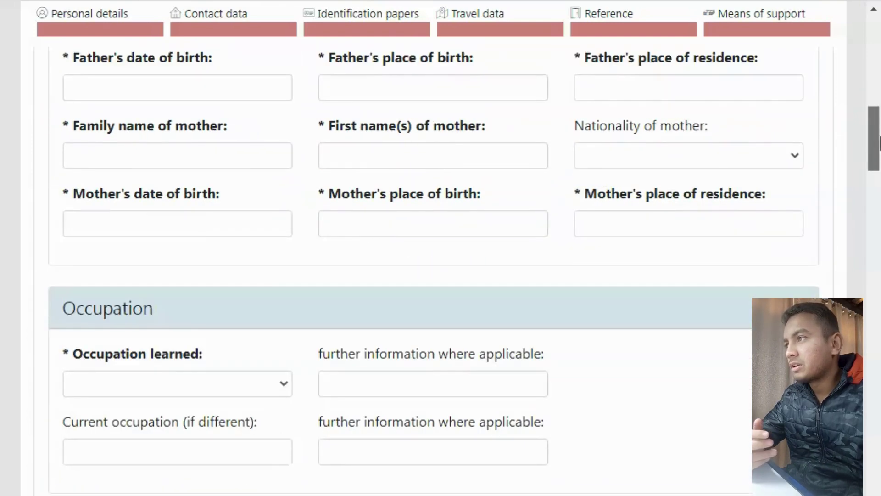
left_click(225, 84)
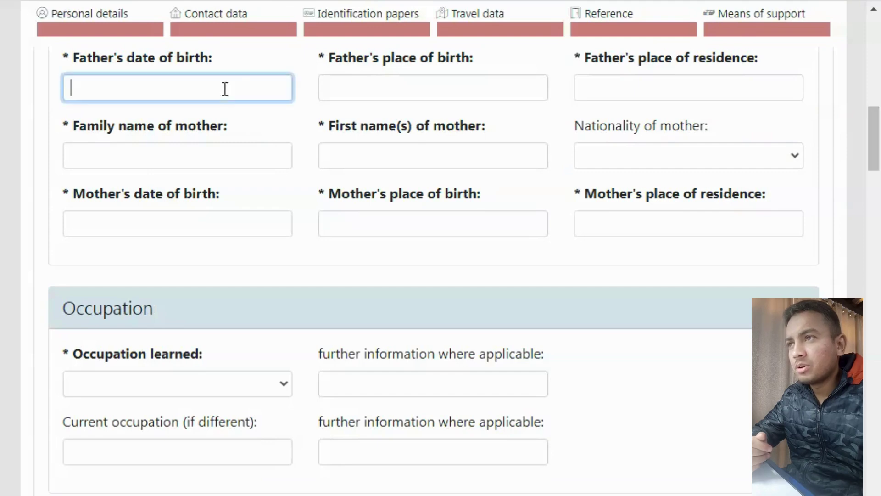
left_click(512, 85)
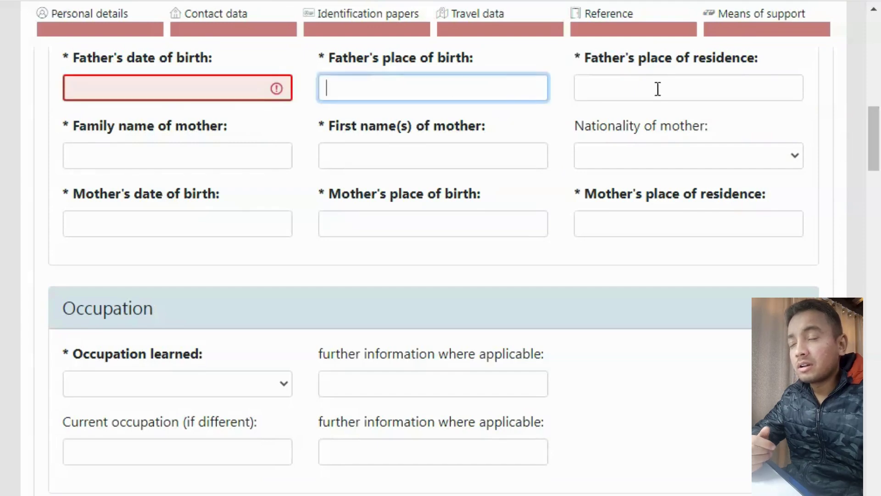
left_click(664, 85)
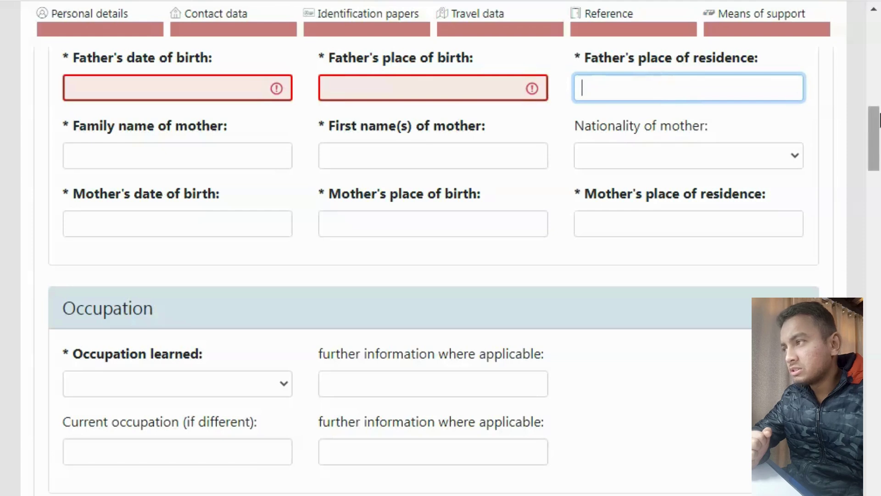
- Go through the mother's family name, first name, date of birth, place of birth and place of residence fields
left_click(244, 154)
left_click(455, 154)
left_click(152, 224)
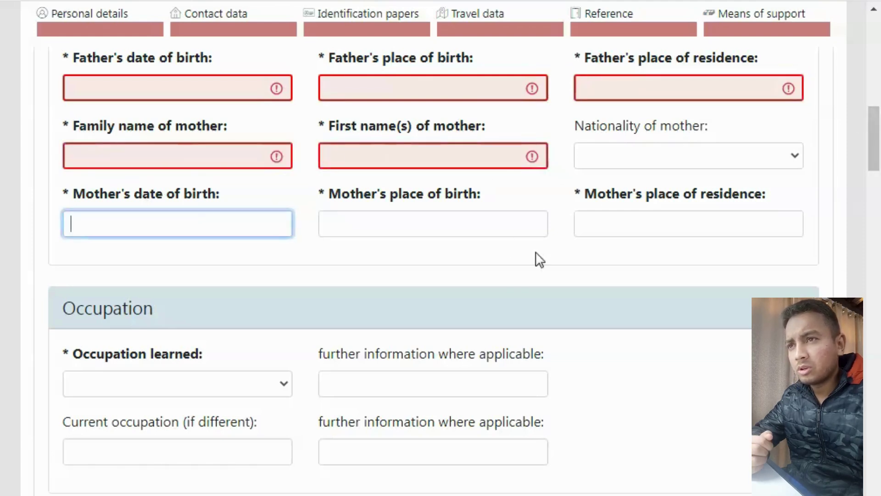
left_click(520, 223)
left_click(651, 223)
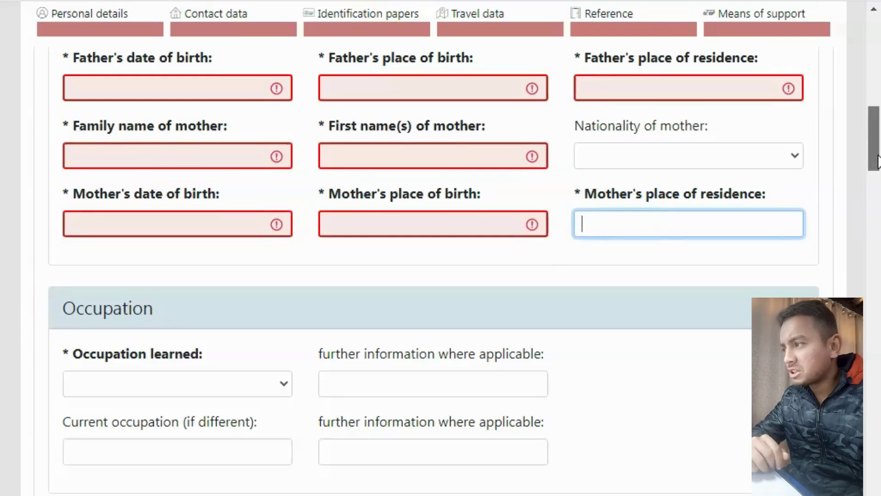
- Look through the available choices for the applicant's learned occupation without selecting one
left_click_drag(877, 161, 879, 184)
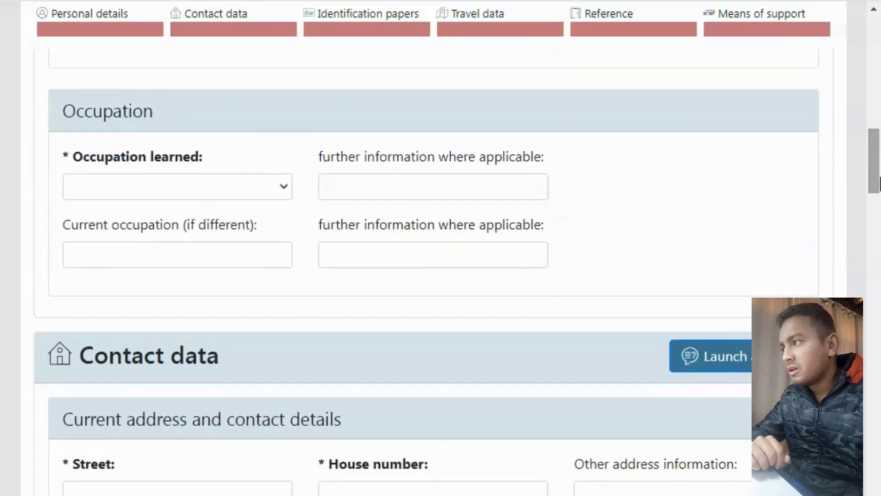
left_click(201, 190)
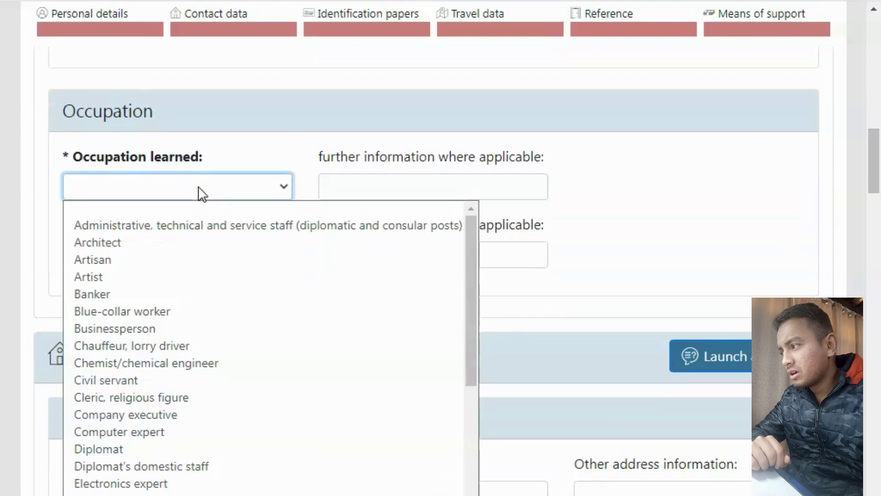
left_click_drag(469, 308, 477, 436)
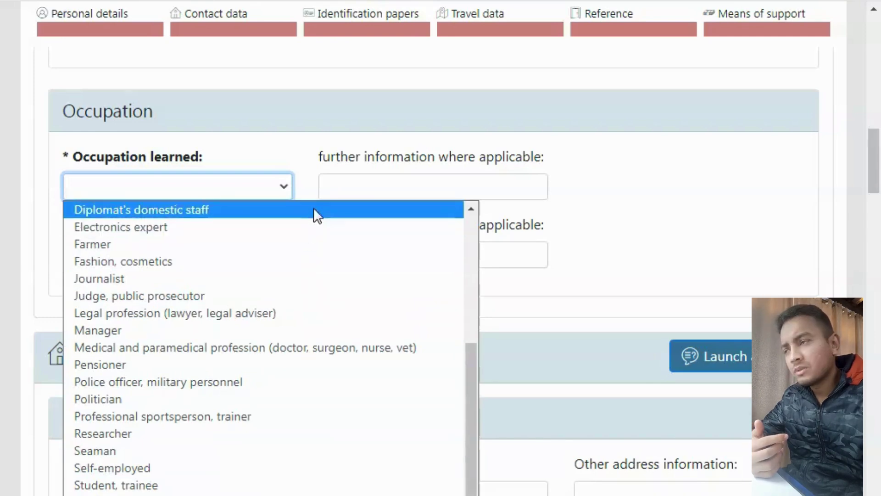
left_click(633, 247)
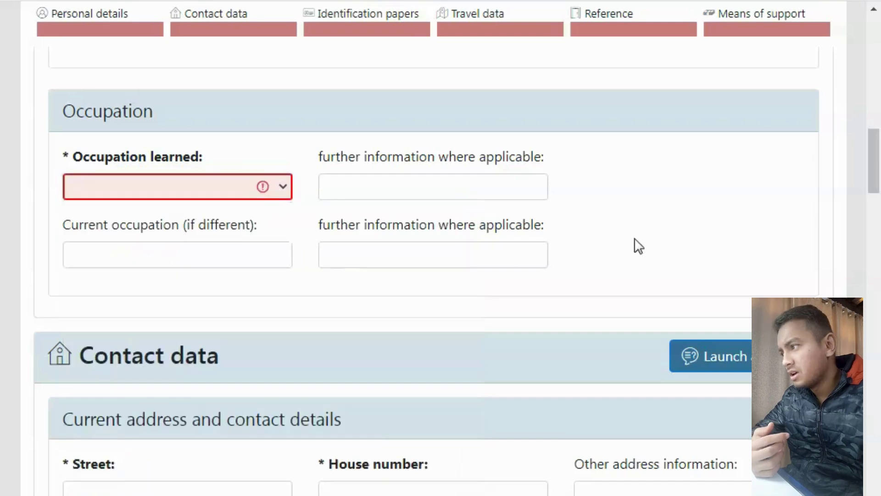
- Go through the street, house number, country, town and postal code fields of the applicant's current address
left_click_drag(874, 173, 879, 189)
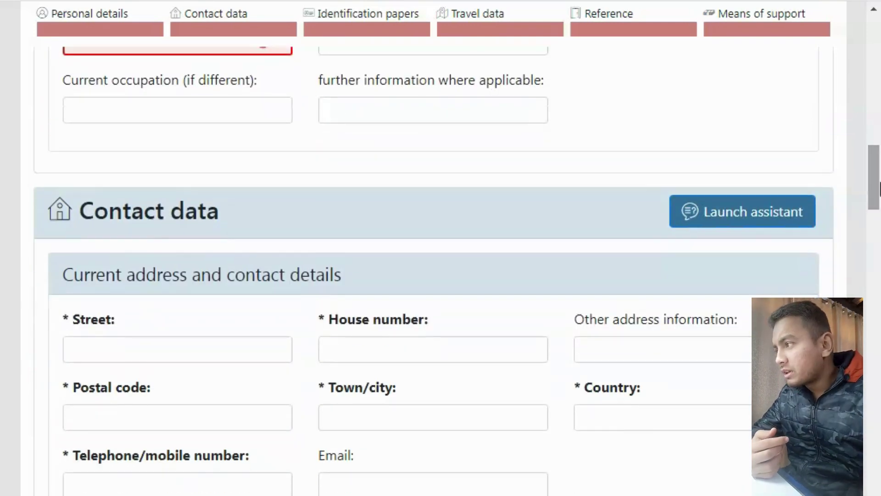
left_click_drag(879, 189, 879, 203)
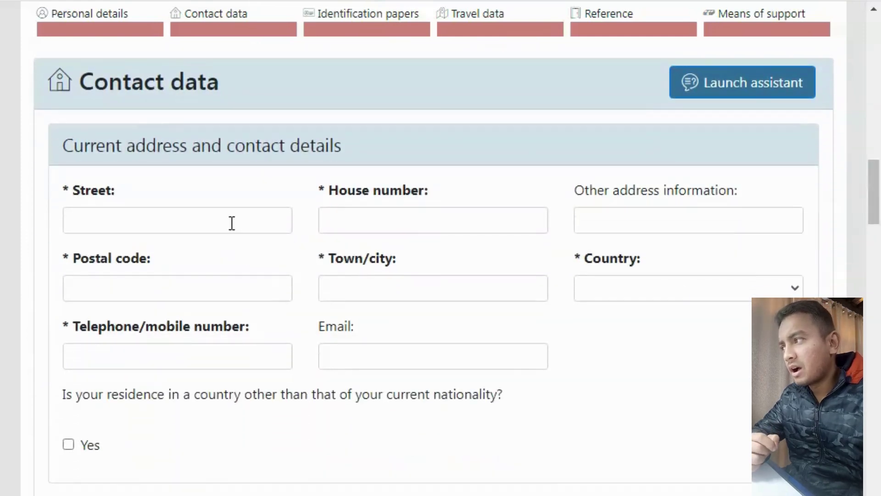
left_click(384, 219)
left_click(214, 222)
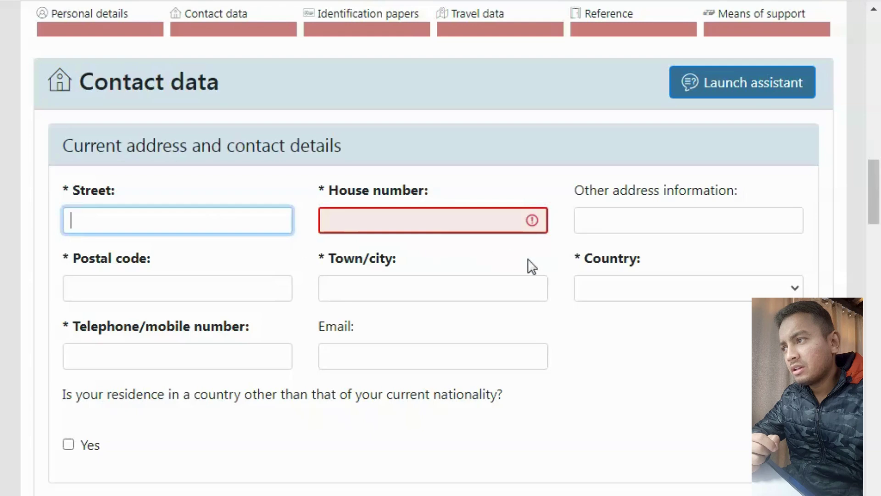
left_click(622, 296)
left_click(431, 291)
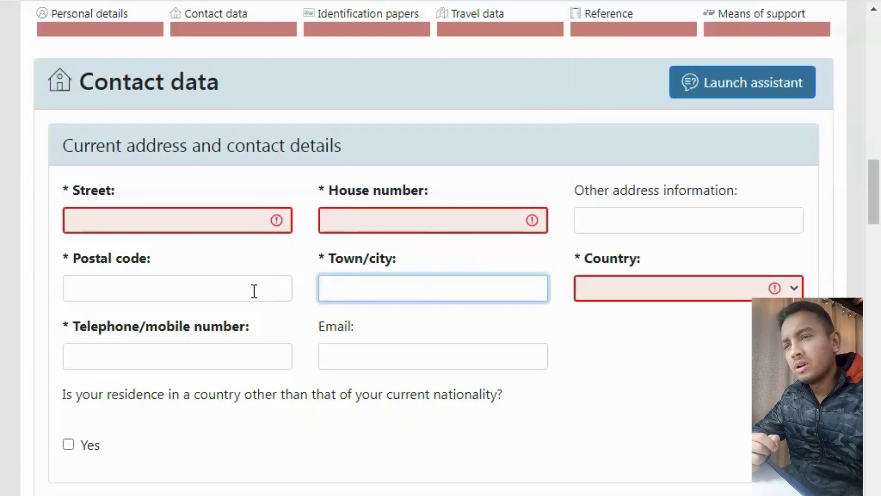
left_click(217, 295)
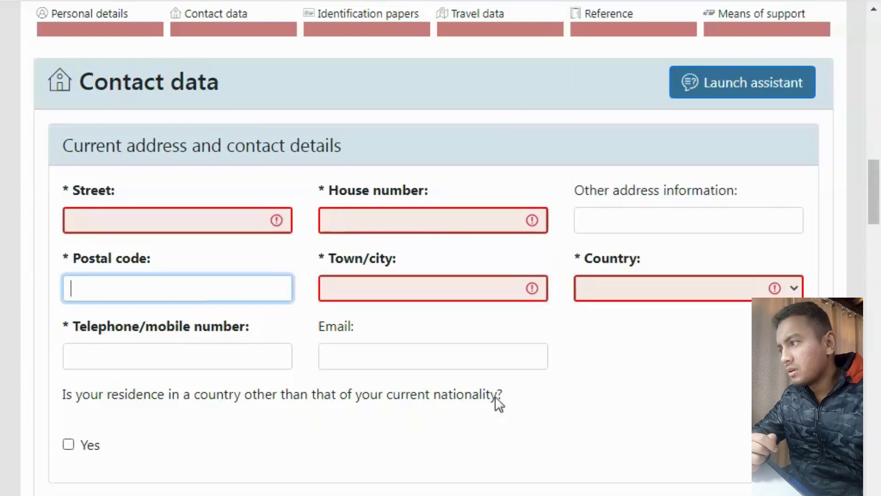
- Set the type of travel document to Ordinary passport in the identification papers
left_click_drag(879, 207, 879, 247)
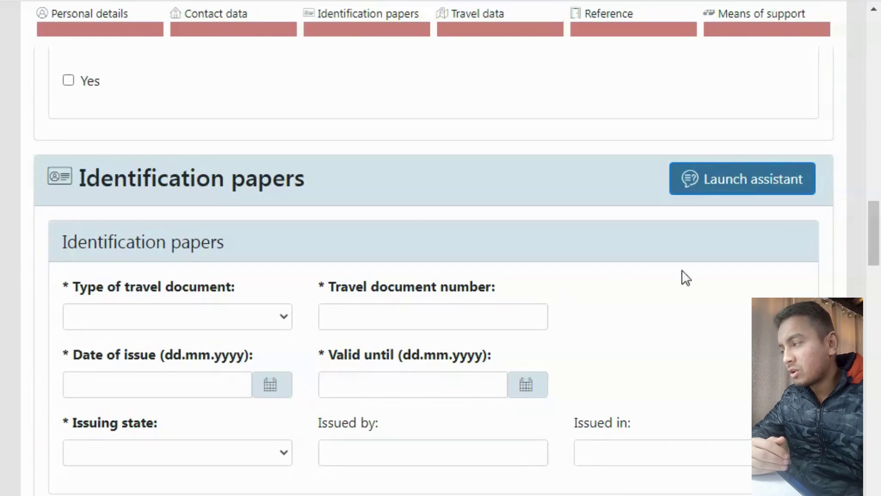
left_click_drag(871, 236, 872, 246)
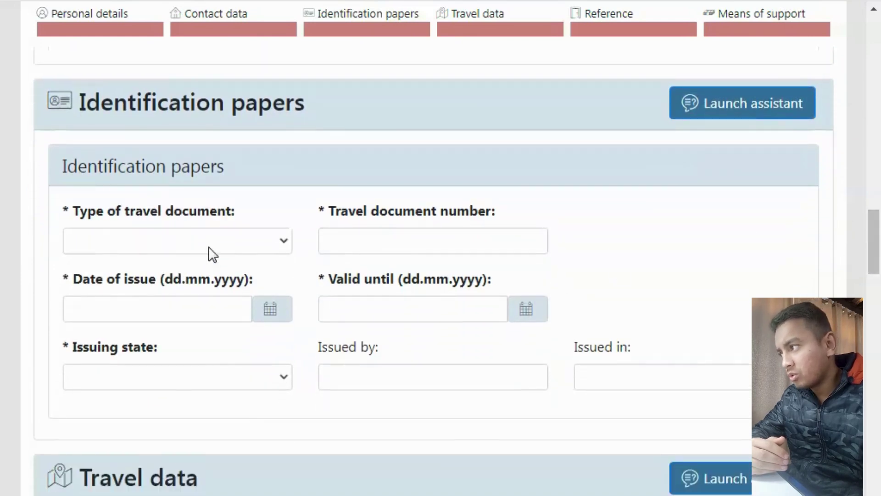
left_click(236, 240)
left_click(276, 248)
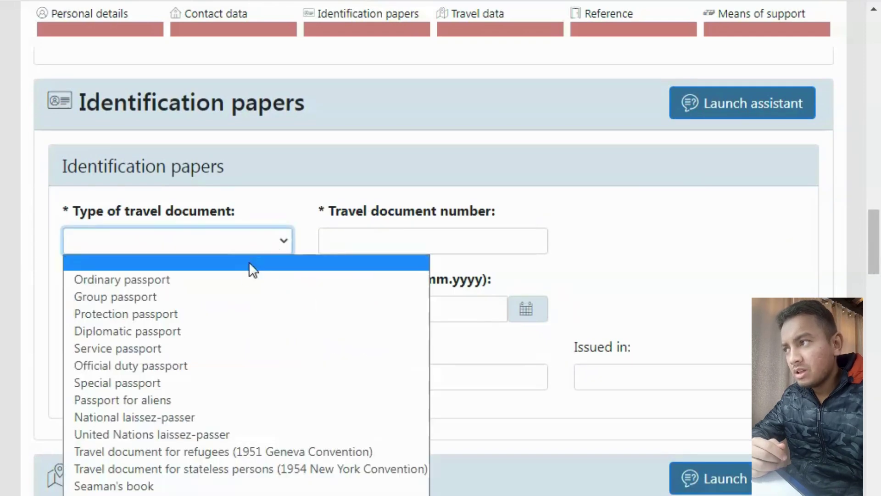
left_click(241, 275)
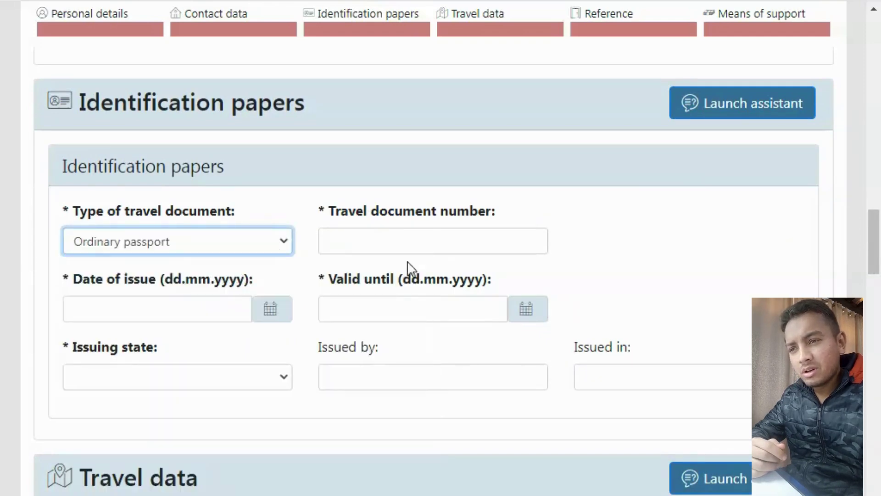
left_click(423, 244)
left_click(866, 452)
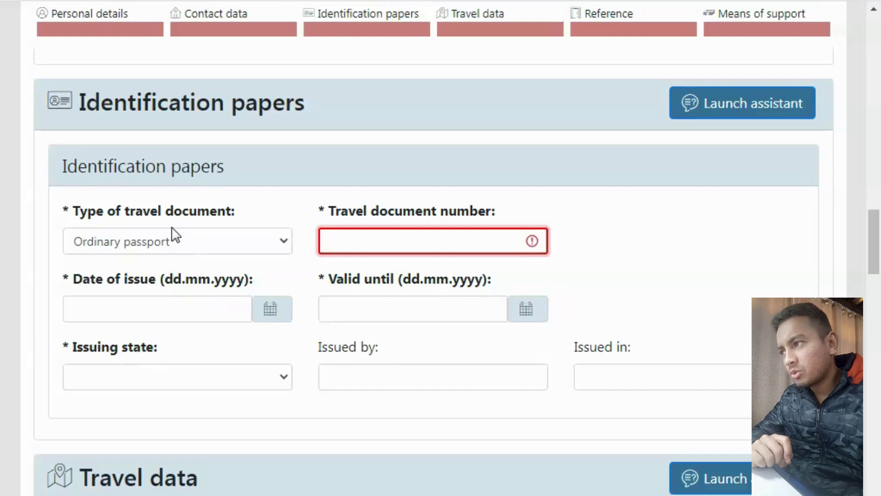
left_click(195, 243)
left_click(196, 283)
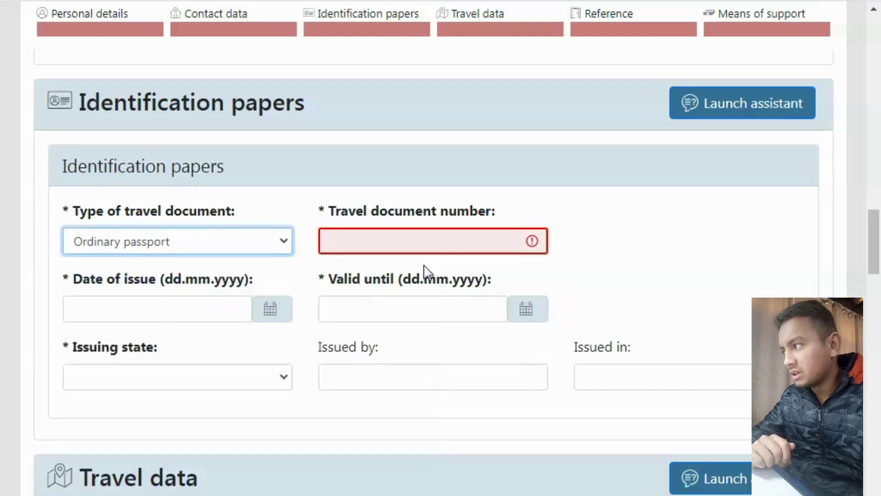
- Go through the travel document's number, date of issue, validity, issuing state and issuing authority fields
left_click(442, 241)
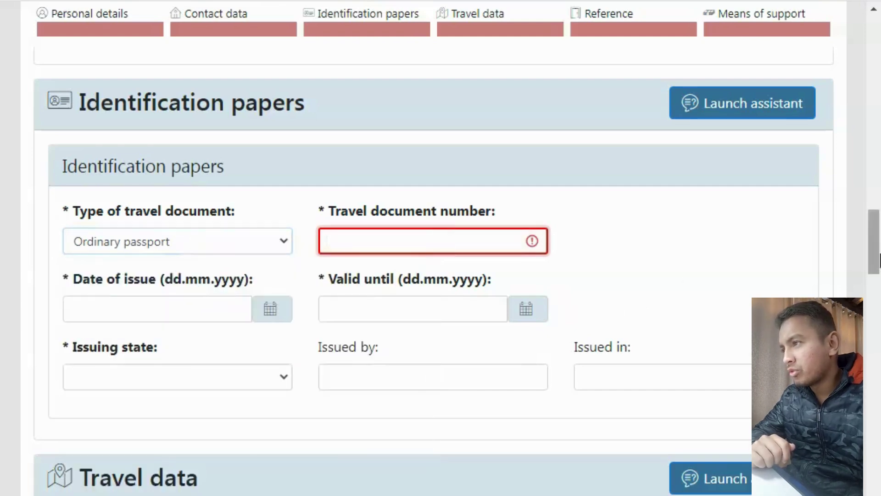
scroll(277, 377, "down", 2)
left_click(140, 224)
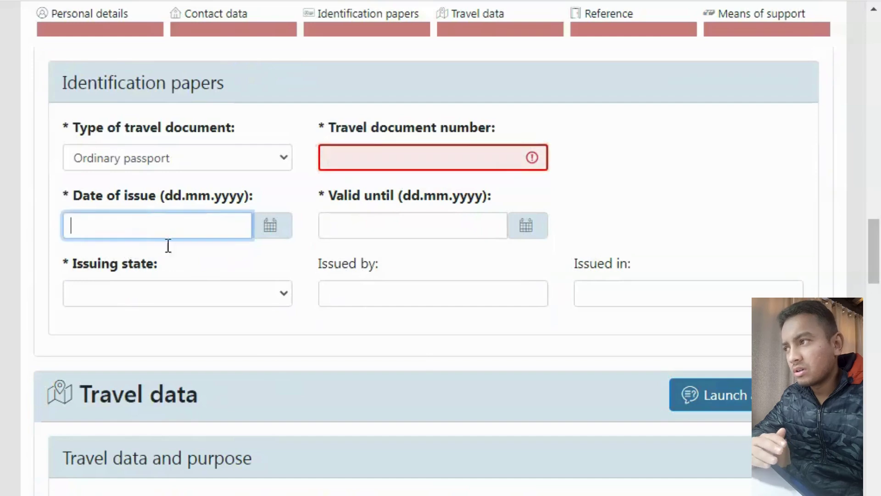
left_click(409, 230)
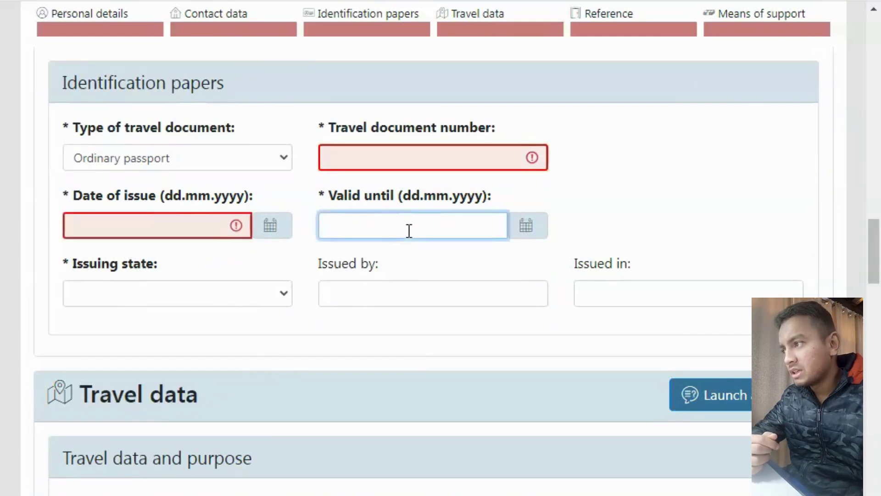
left_click(228, 305)
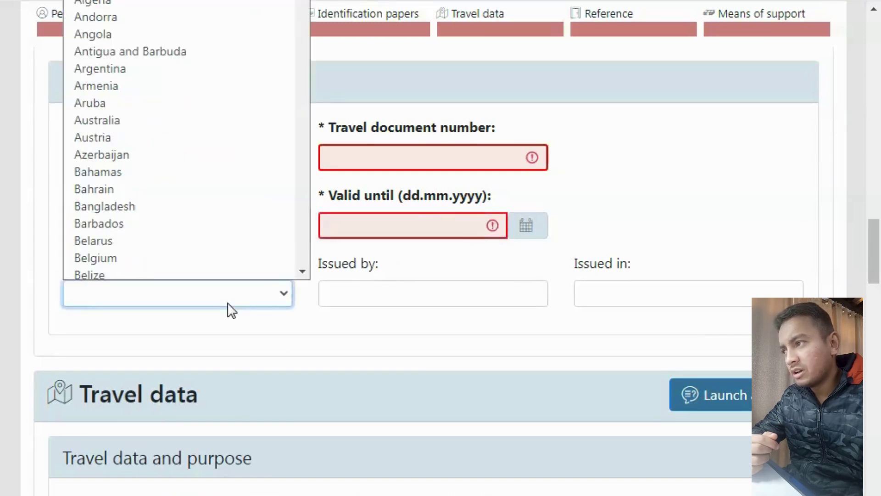
left_click(265, 329)
left_click(414, 302)
- Set the purpose of stay in the Federal Republic of Germany to Study in the travel data
scroll(877, 280, "down", 5)
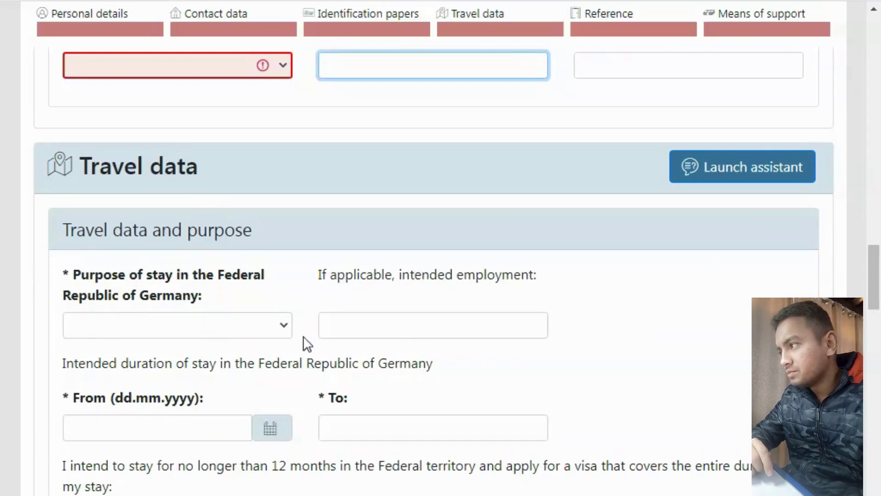
left_click_drag(880, 250, 879, 259)
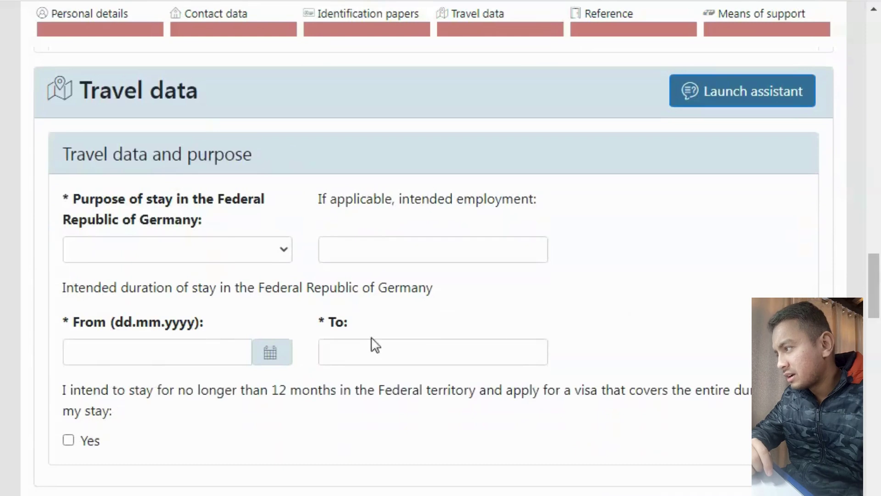
left_click(231, 250)
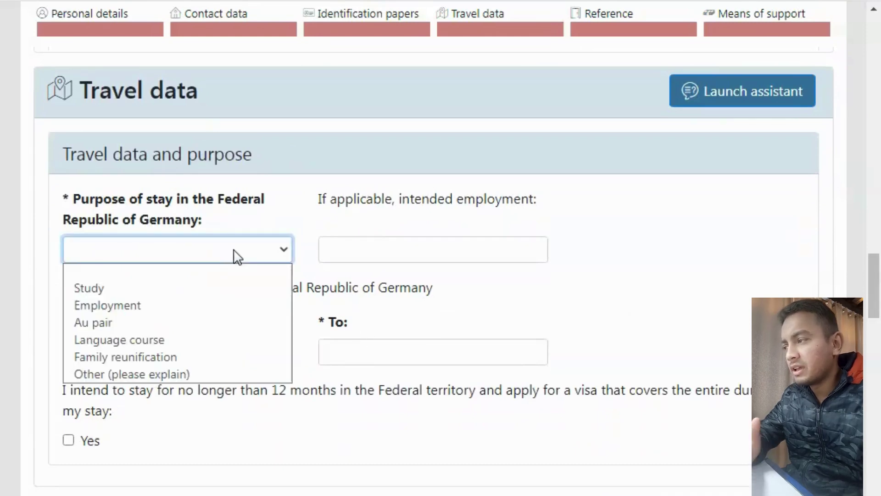
left_click(209, 287)
- Go through the start and end date fields for the intended duration of stay in the Federal Republic of Germany
scroll(269, 226, "down", 2)
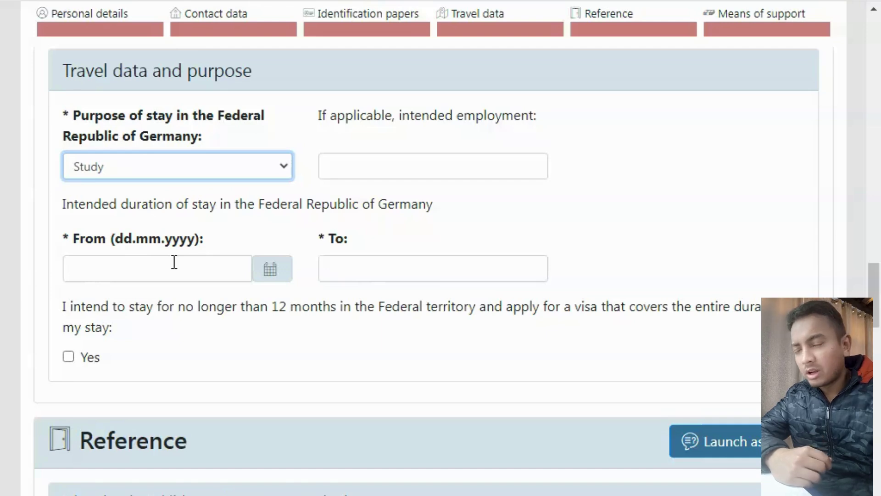
scroll(173, 262, "down", 2)
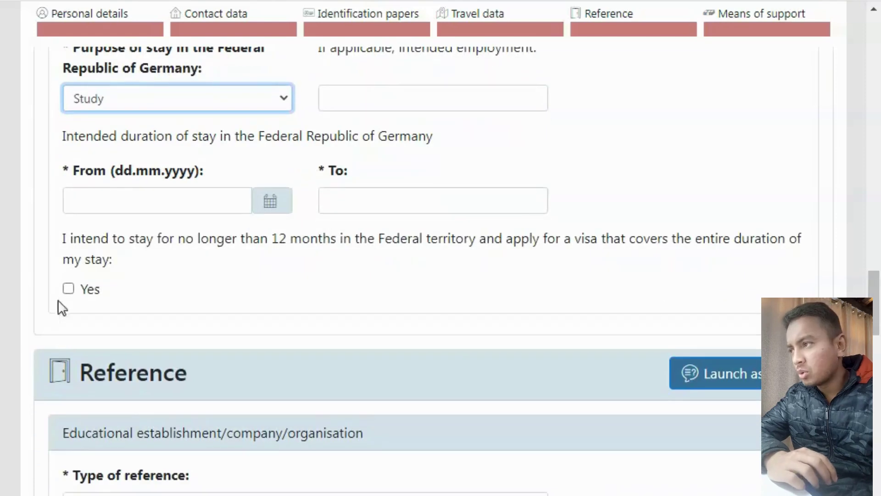
left_click(168, 203)
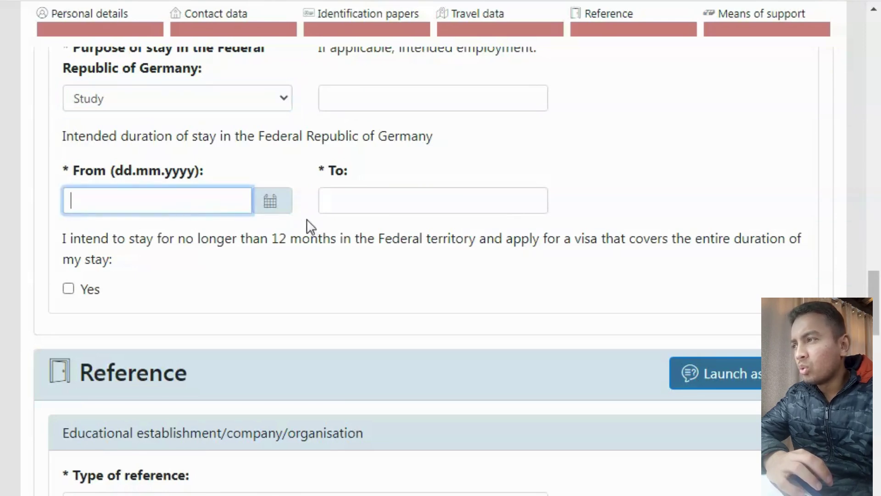
left_click(280, 200)
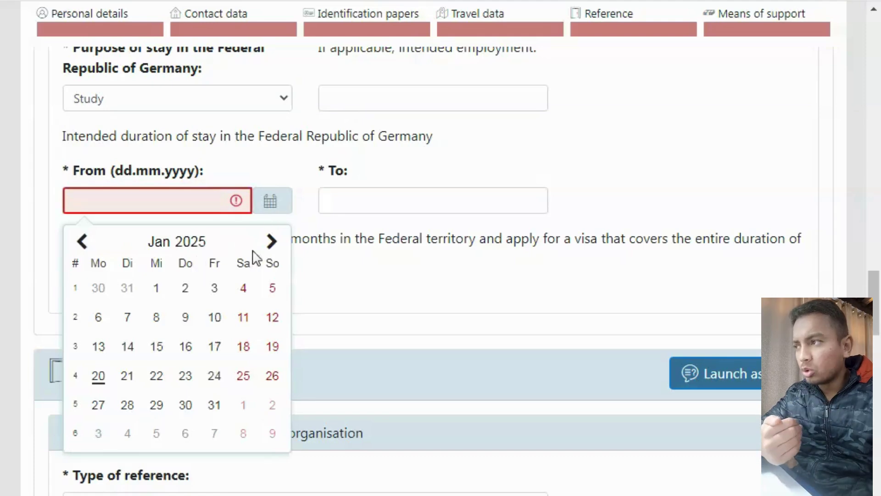
left_click(442, 288)
left_click(427, 202)
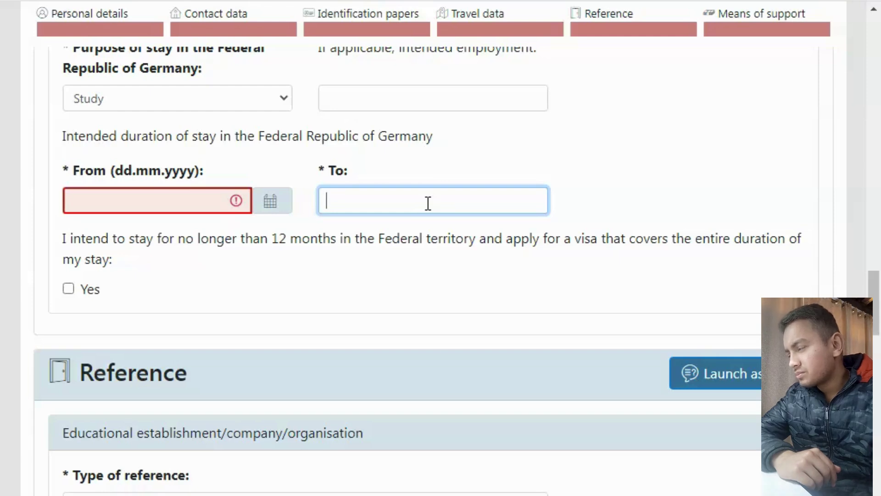
- Set the type of reference to Educational establishment/company/organisation in the Reference section
scroll(877, 293, "down", 2)
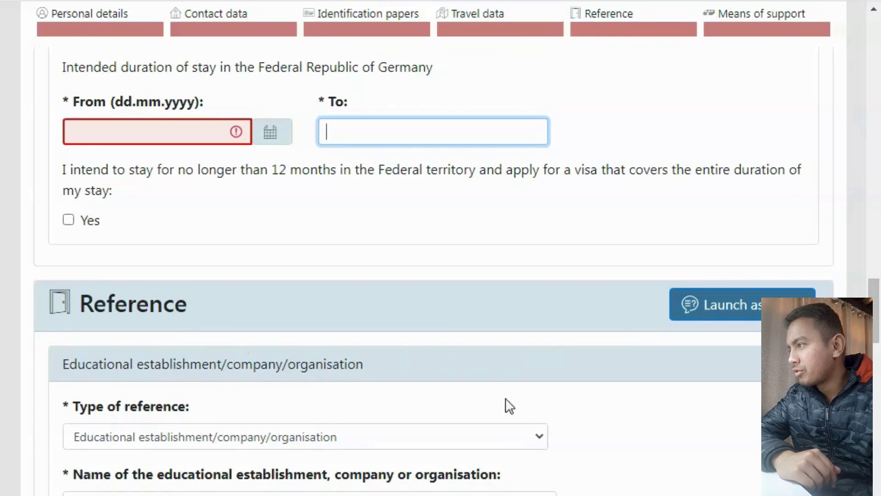
scroll(877, 322, "down", 4)
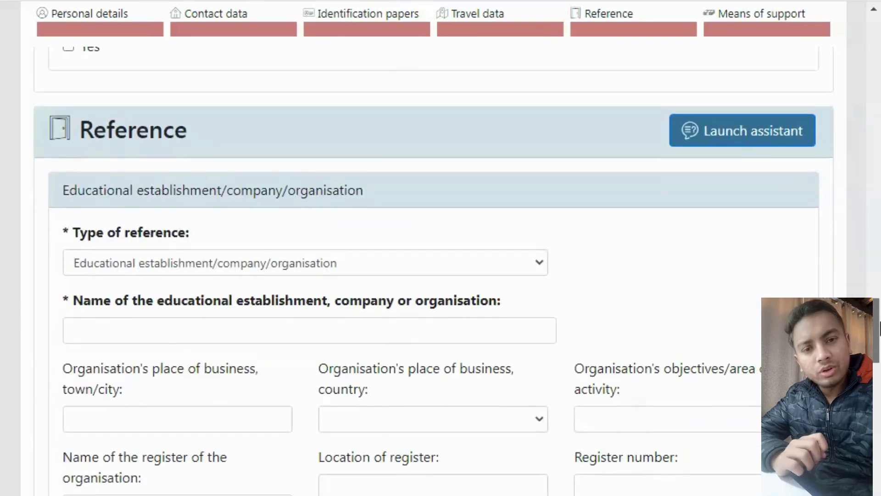
scroll(879, 328, "down", 3)
mouse_move(880, 322)
left_mouse_down()
mouse_move(880, 306)
mouse_move(879, 322)
left_mouse_up()
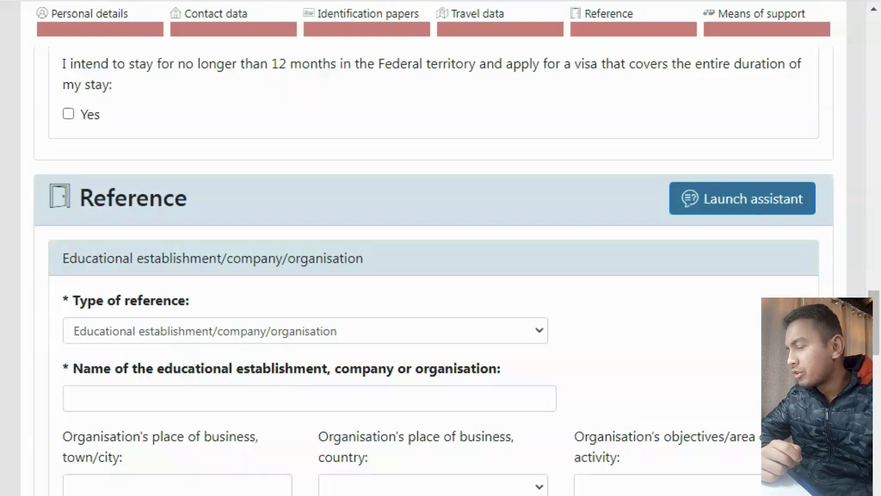
scroll(434, 266, "down", 3)
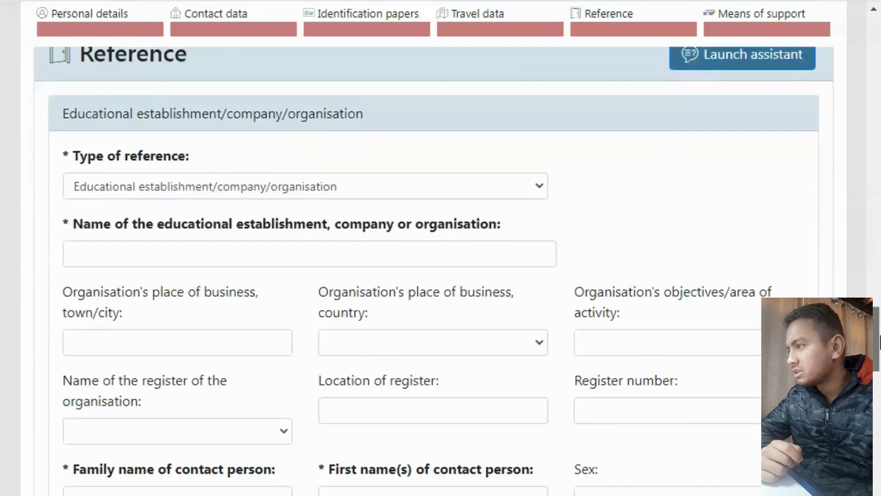
left_click(252, 188)
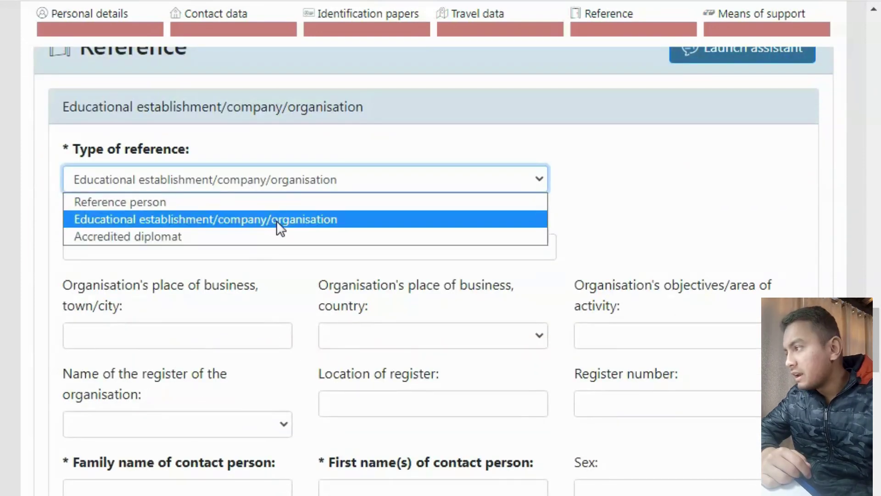
left_click(385, 225)
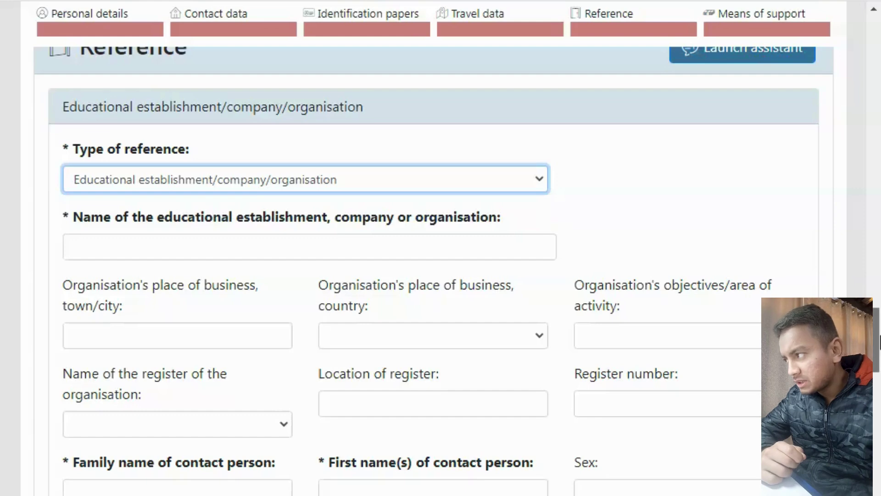
- Go through the reference organisation's name, place of business, area of activity and location of register fields
scroll(878, 347, "down", 1)
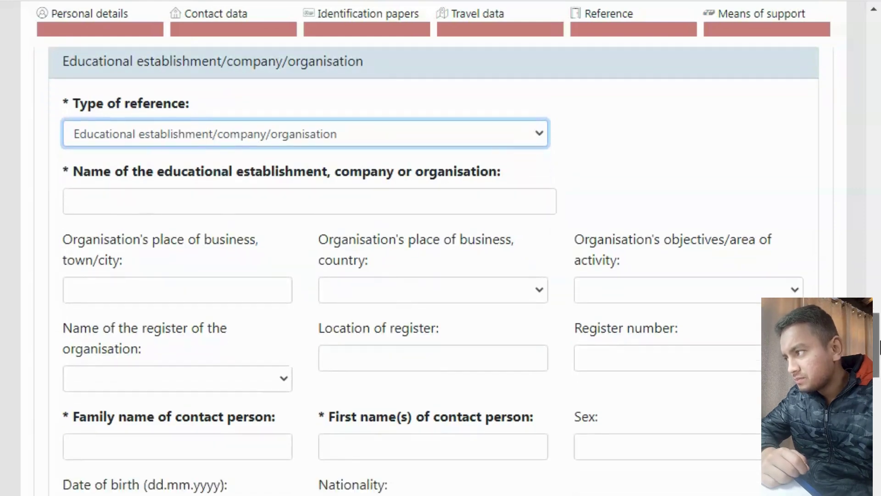
left_click(303, 208)
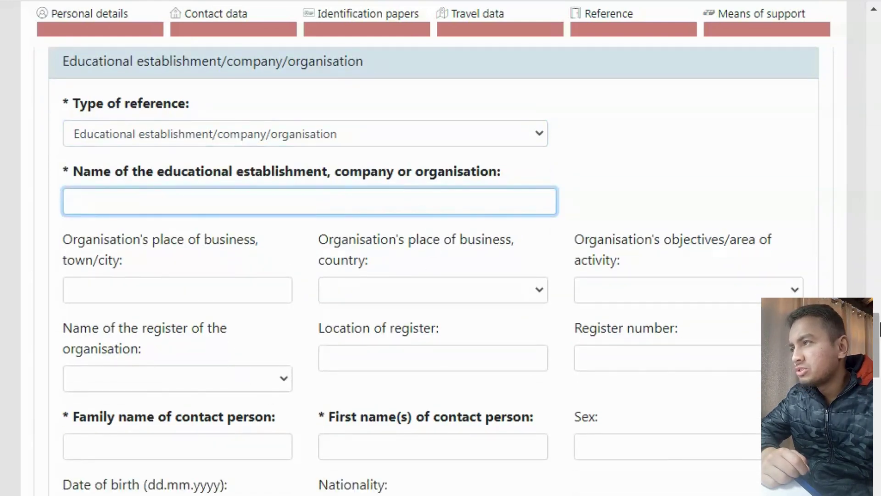
scroll(449, 275, "down", 3)
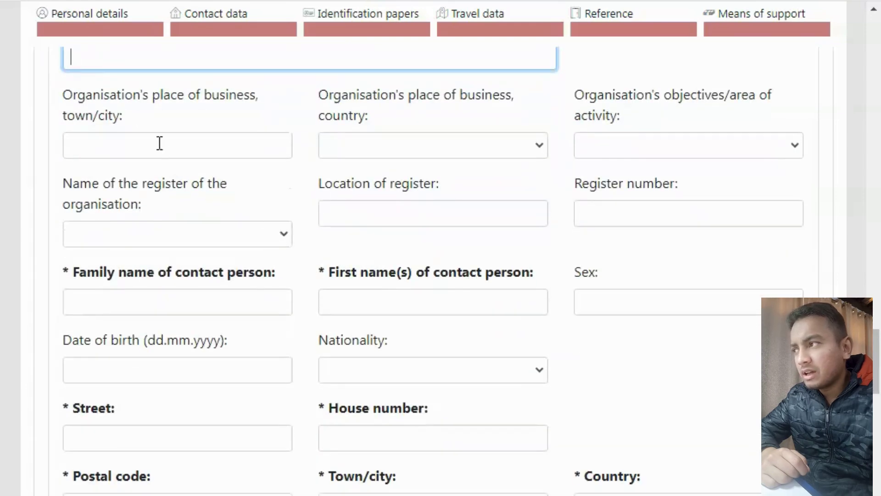
left_click(159, 143)
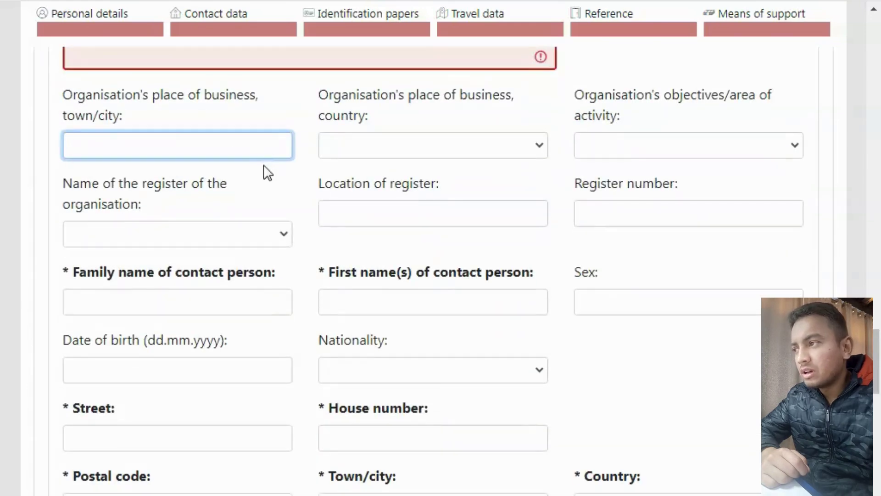
left_click(666, 146)
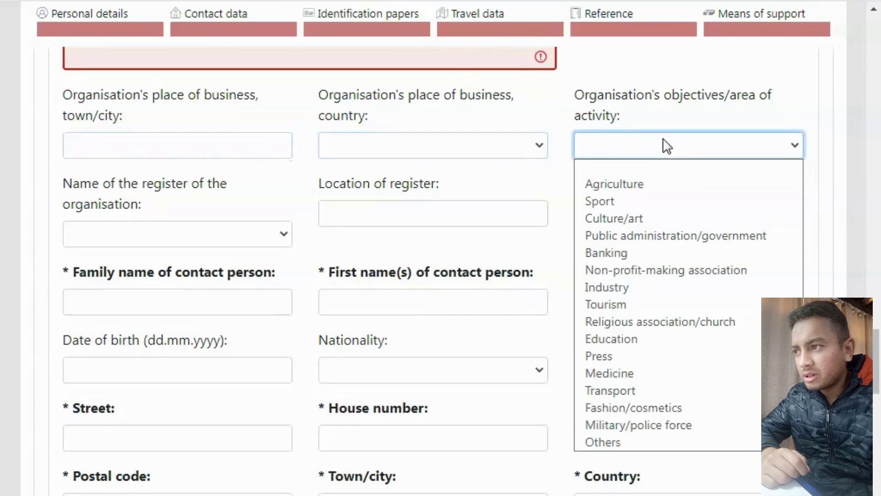
left_click(351, 201)
scroll(879, 374, "down", 1)
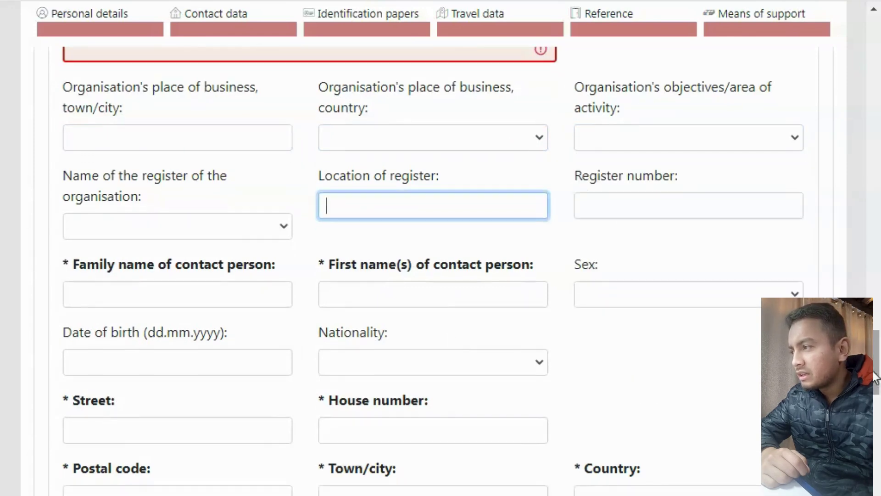
- Go through the family name, first name and sex fields of the reference's contact person
left_click_drag(321, 269, 499, 270)
left_click_drag(74, 266, 264, 277)
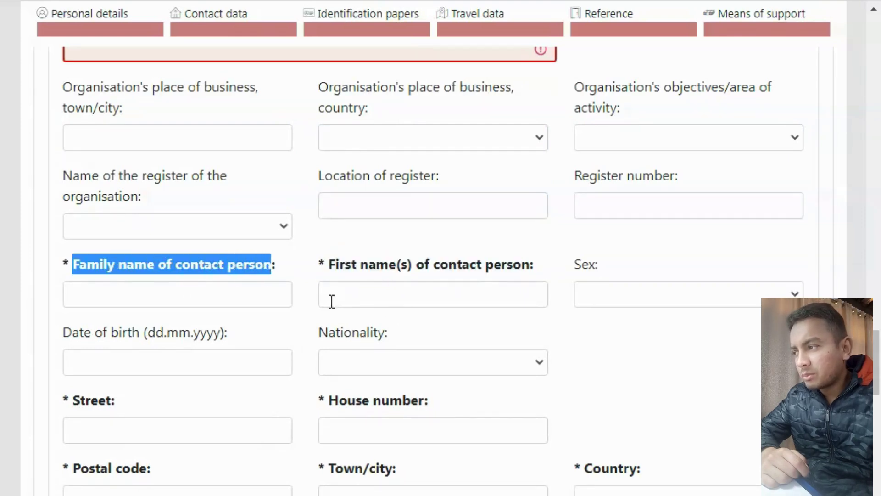
left_click(724, 393)
left_click_drag(880, 372, 880, 374)
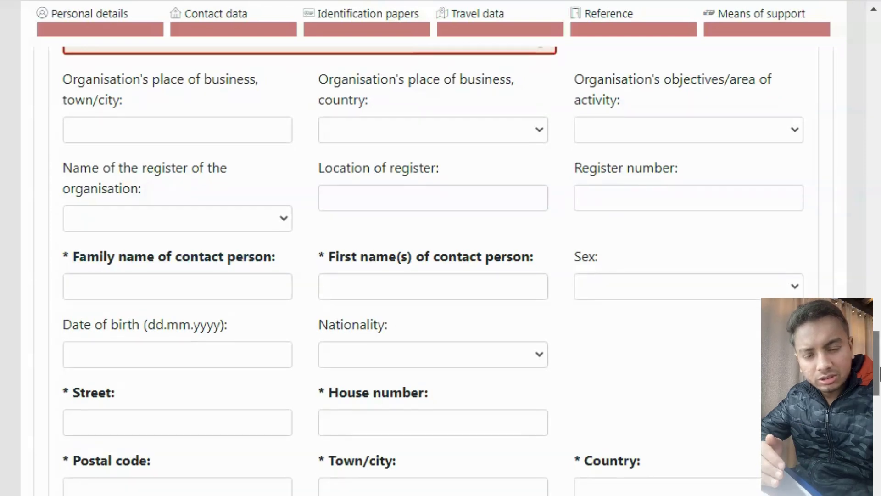
left_click(392, 283)
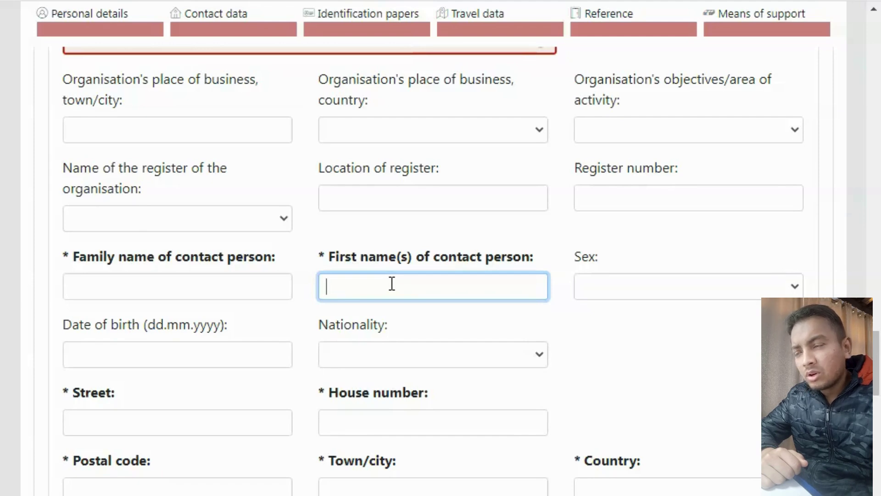
left_click(222, 285)
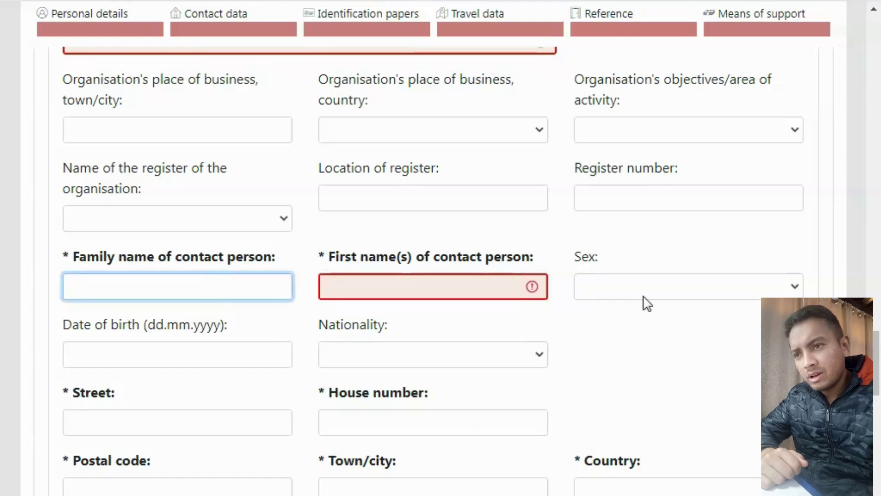
left_click(682, 287)
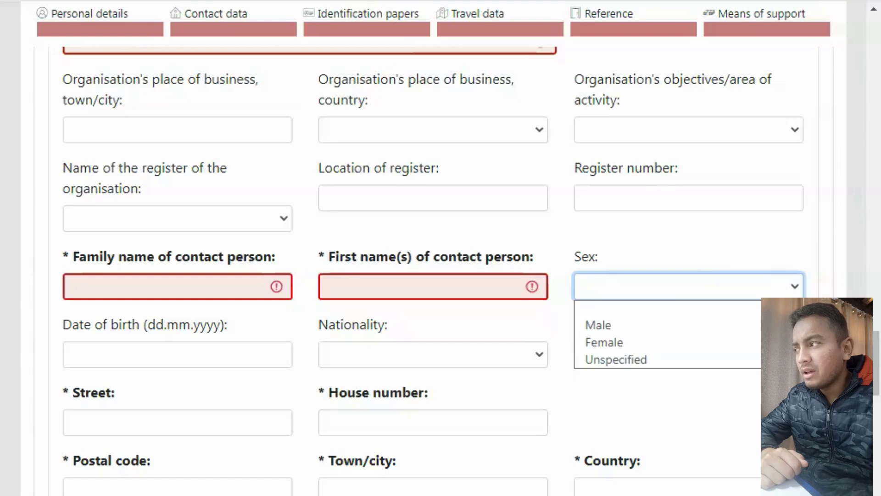
left_click(817, 342)
- Go through the street, house number, postal code, town and country fields of the reference's address
scroll(817, 342, "down", 6)
scroll(817, 341, "up", 3)
left_click(120, 236)
left_click(338, 240)
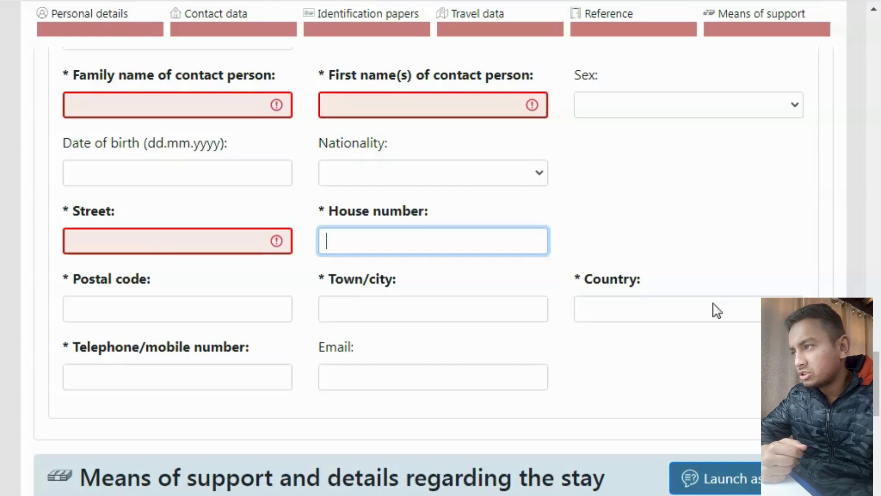
scroll(537, 458, "down", 1)
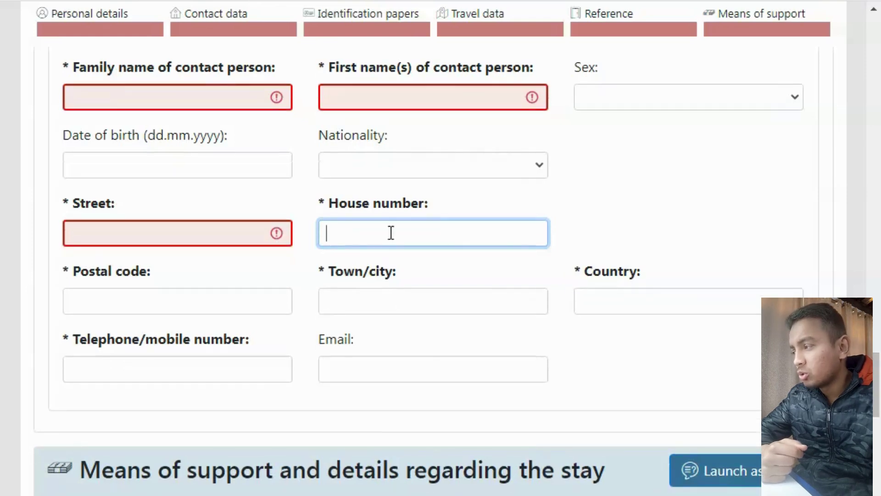
left_click(132, 242)
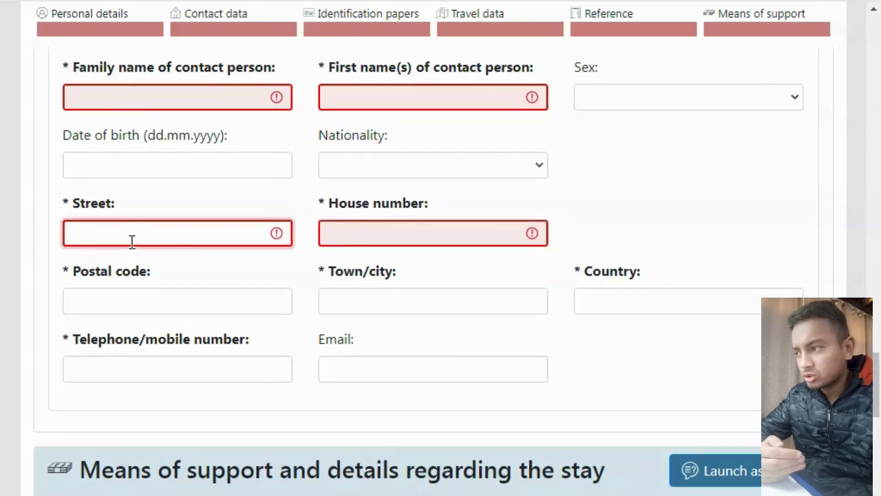
left_click(378, 238)
left_click(182, 308)
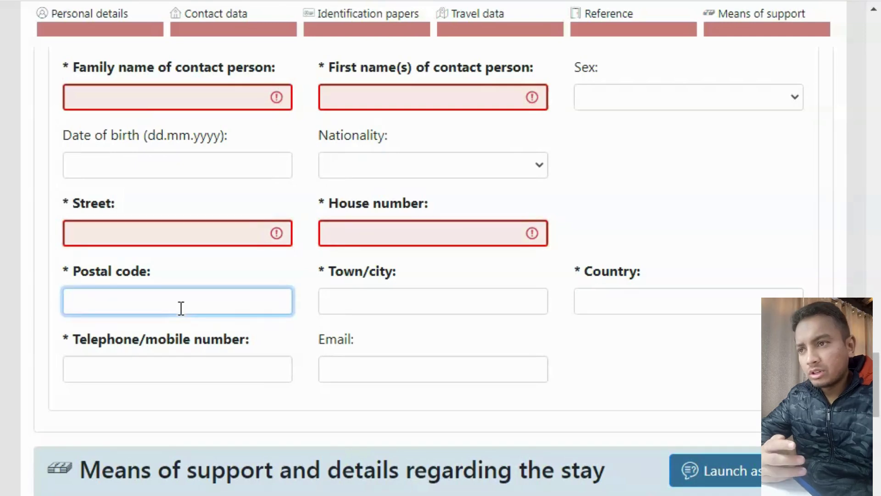
left_click(392, 308)
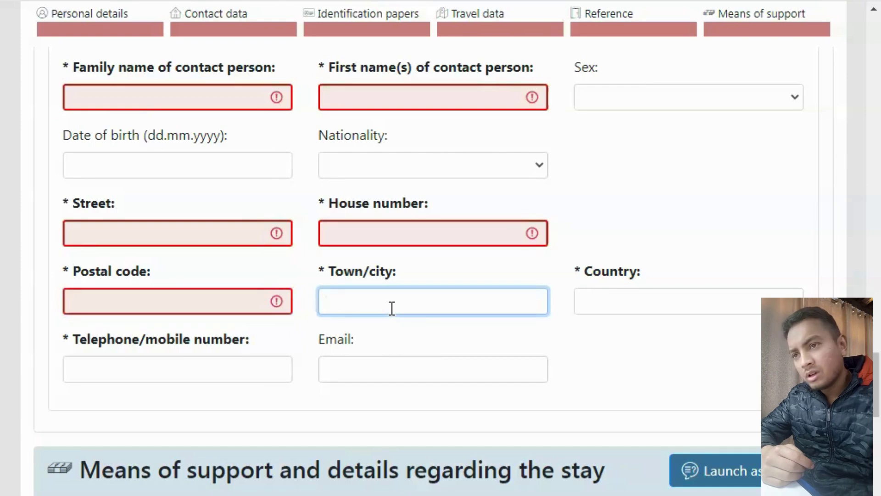
left_click(681, 302)
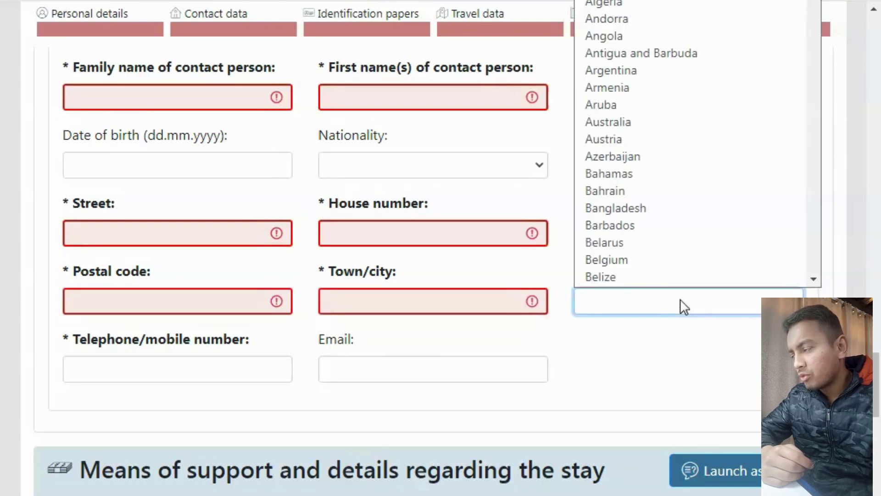
left_click(791, 340)
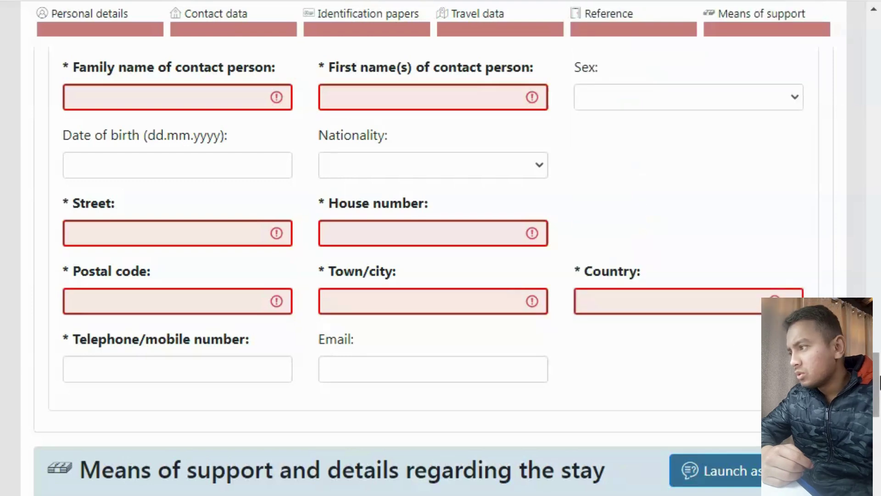
- Go through the telephone/mobile number and email fields of the reference
scroll(865, 447, "down", 1)
left_click(212, 320)
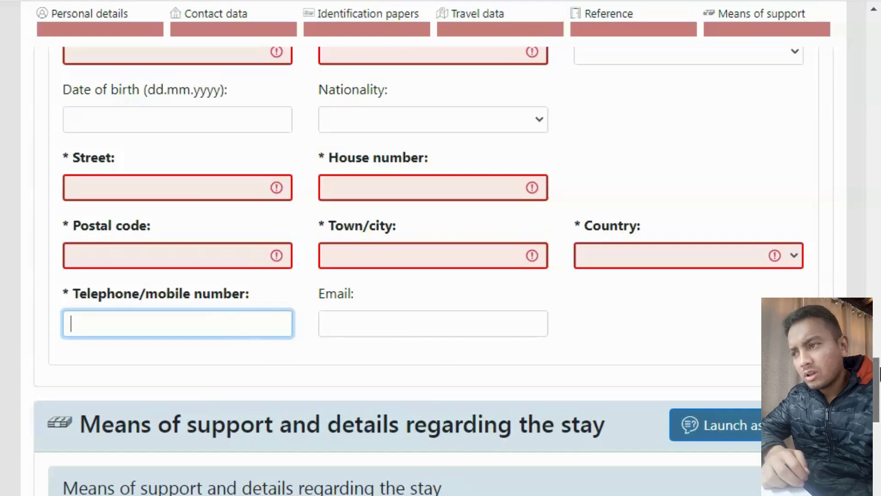
scroll(285, 275, "down", 2)
left_click(415, 221)
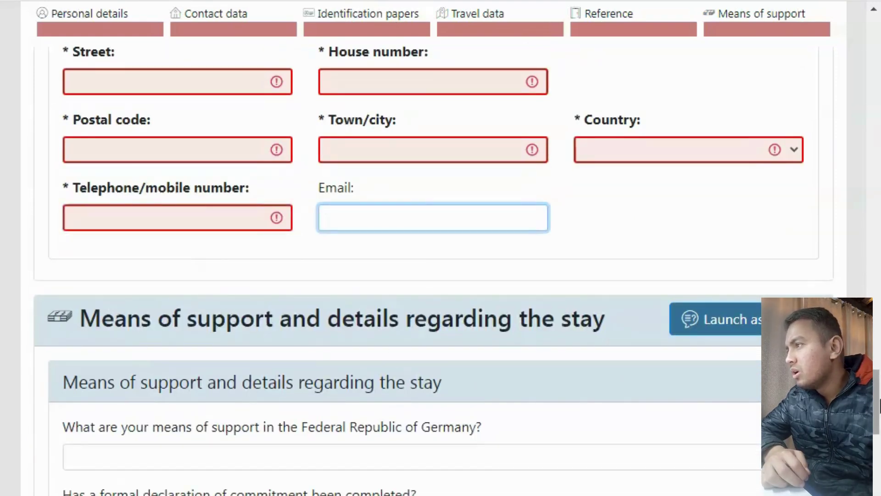
- Go through the means of support field and the postal code and town fields of the intended place of stay in Germany
left_click_drag(879, 403, 879, 438)
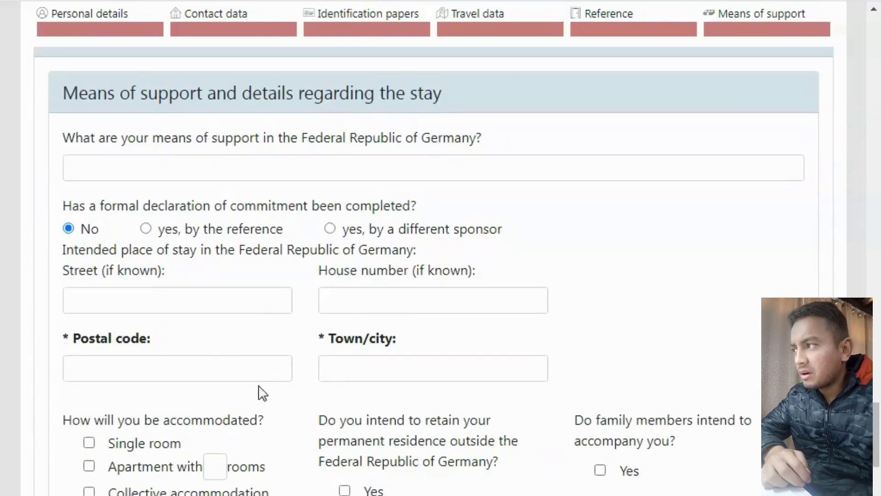
left_click(243, 170)
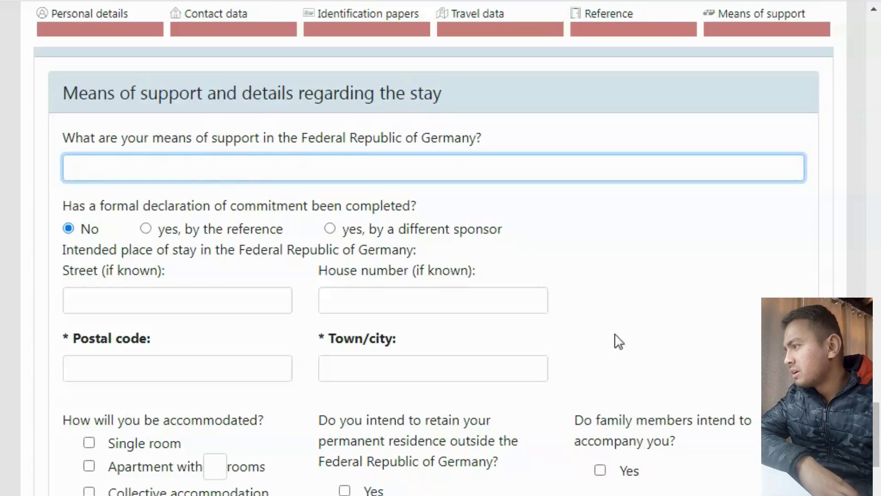
scroll(283, 374, "down", 1)
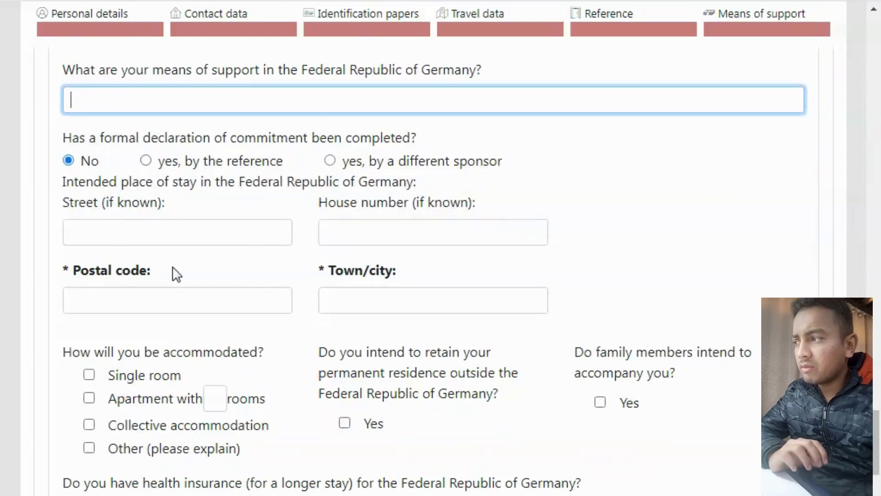
left_click(154, 300)
left_click(430, 300)
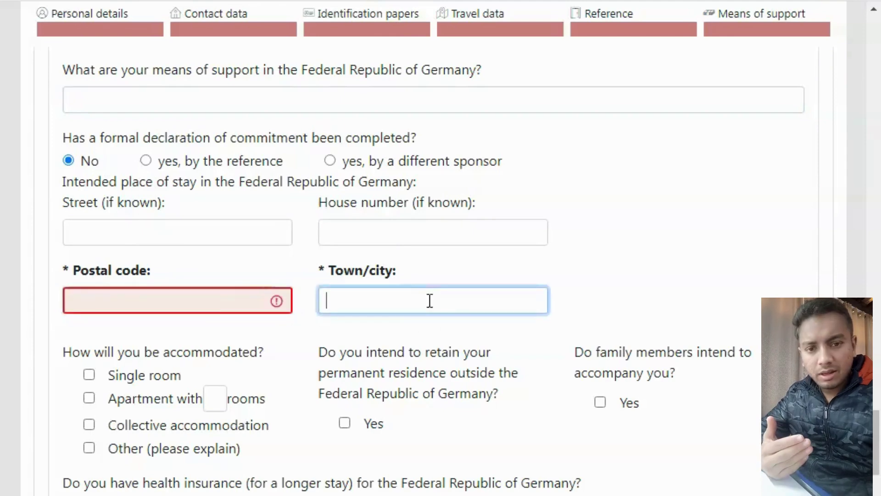
- Go through the street, house number, postal code and town/city fields of the intended place of stay in Germany
left_click(214, 305)
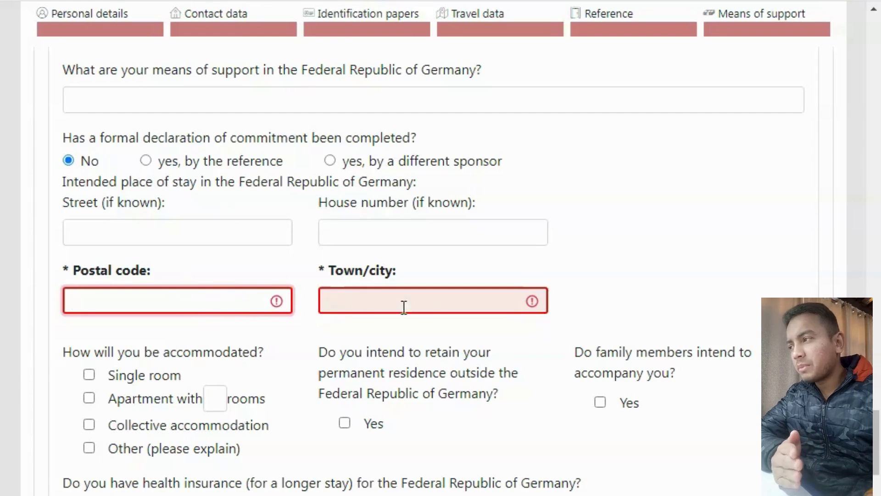
left_click(426, 306)
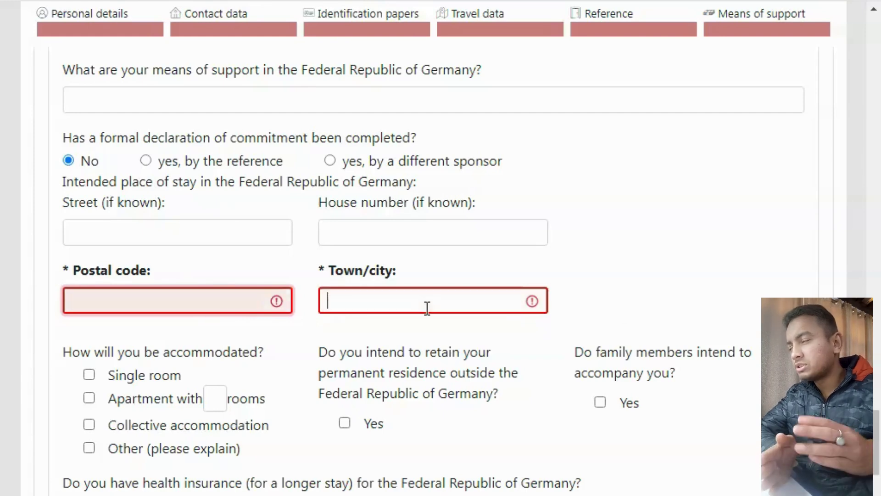
left_click(420, 232)
left_click(220, 238)
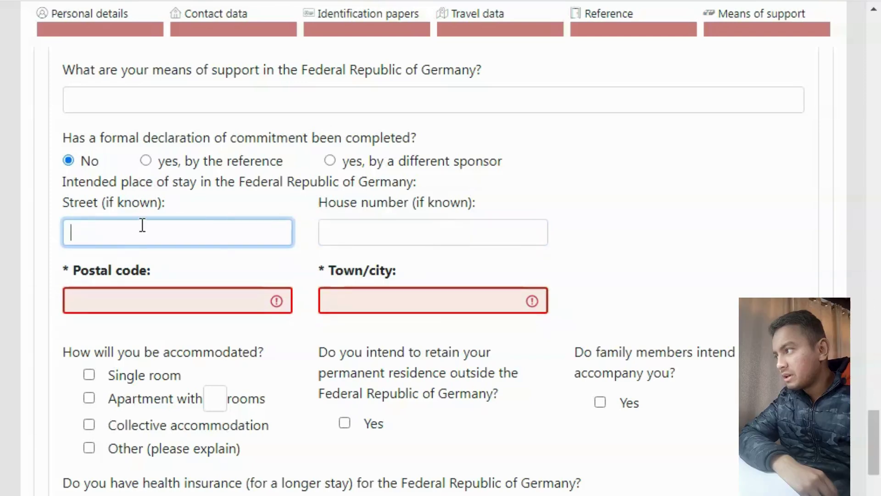
left_click(394, 230)
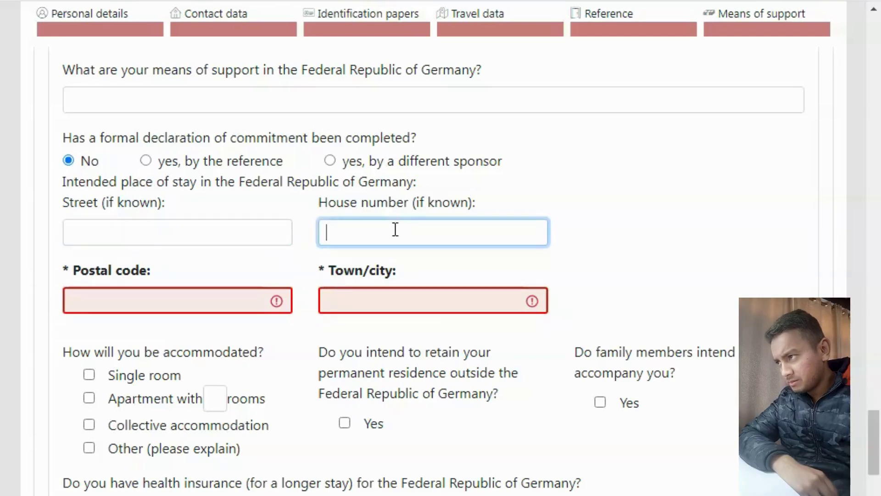
left_click(126, 306)
left_click(464, 301)
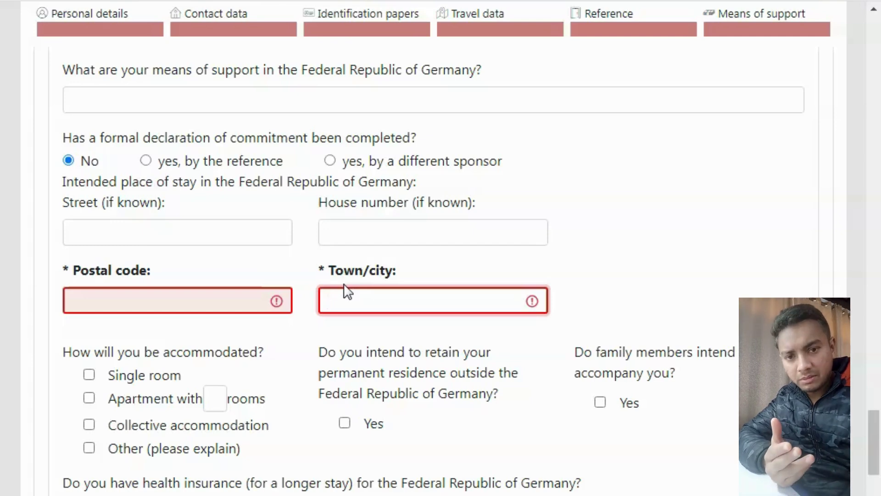
left_click(252, 265)
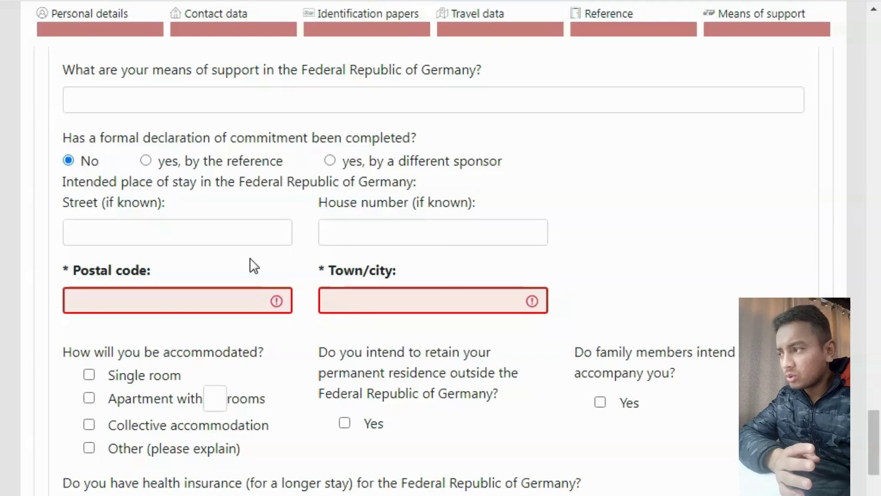
left_click(387, 298)
left_click(198, 295)
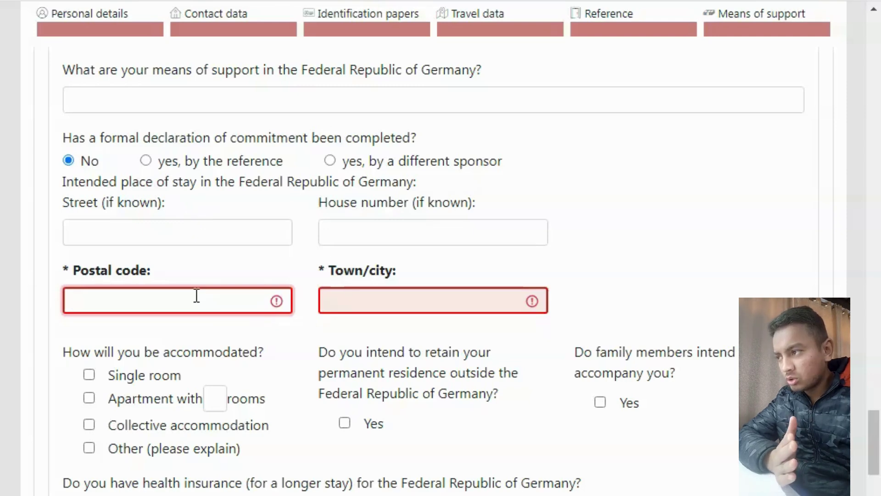
left_click(366, 296)
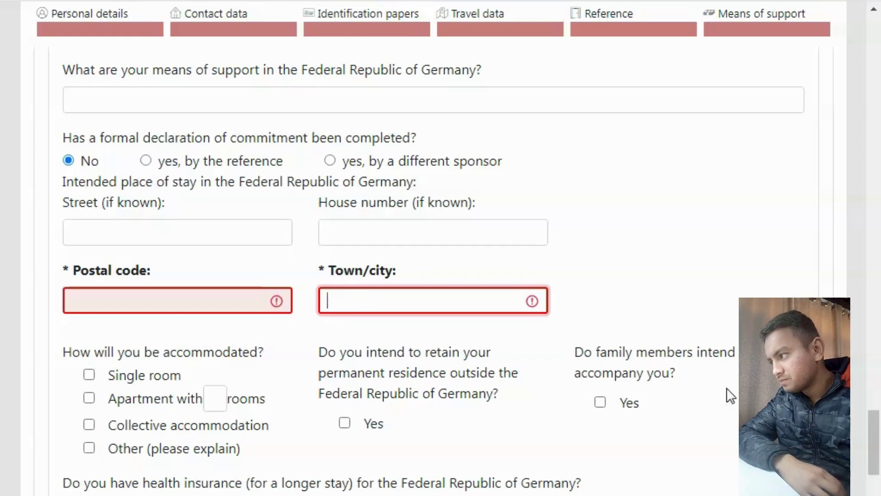
- Answer Yes to having health insurance for a longer stay in the Federal Republic of Germany
scroll(877, 455, "down", 3)
left_click_drag(879, 454, 879, 460)
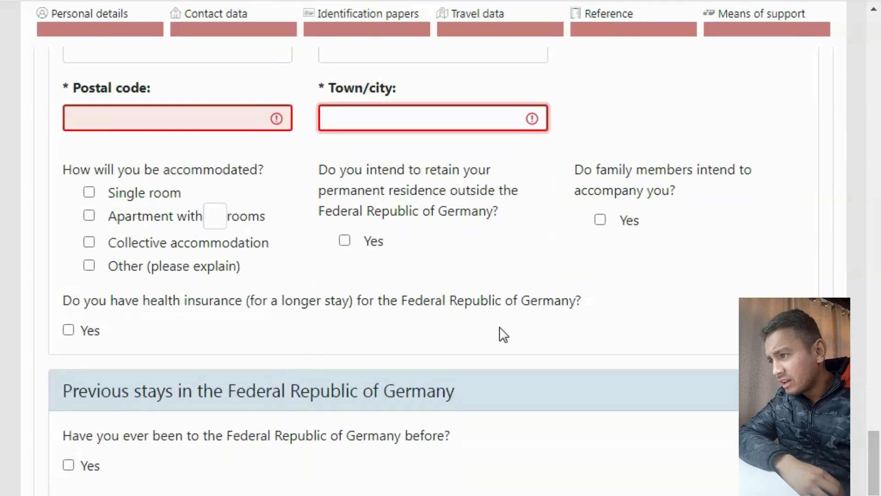
left_click(68, 331)
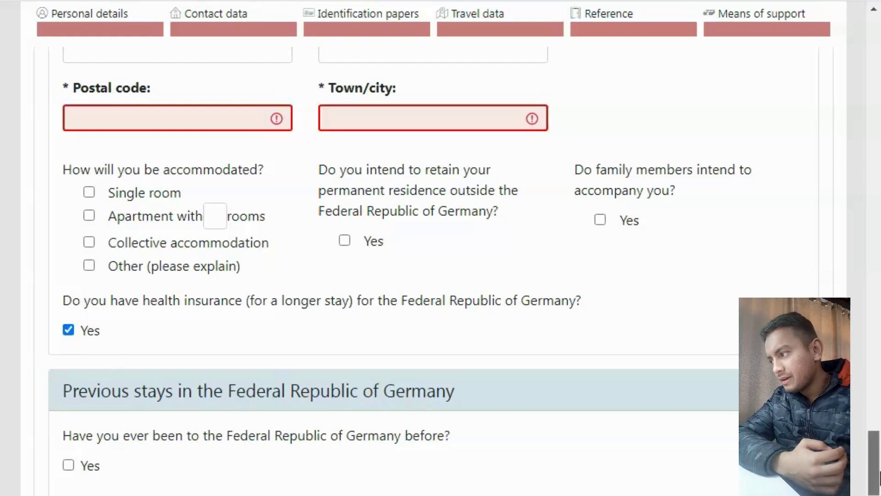
- Review the previous stays question and the declaration questions on convictions, deportation and diseases, through to the end of the form
scroll(252, 393, "down", 5)
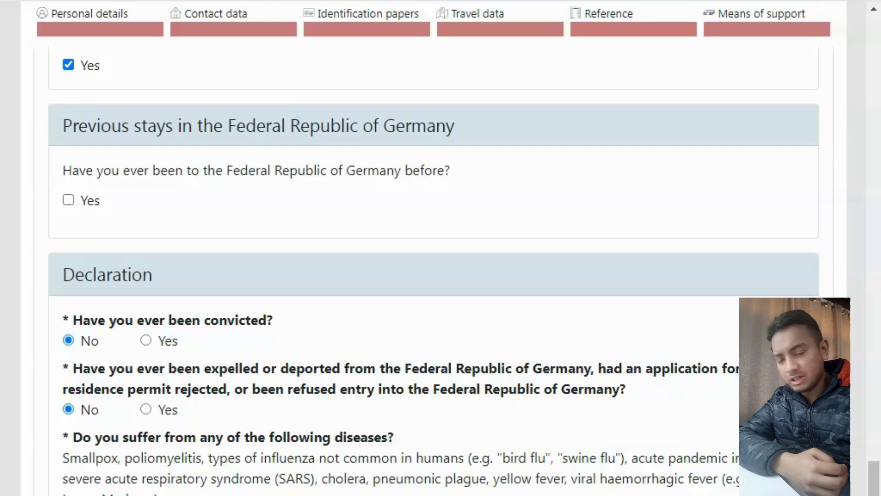
scroll(434, 269, "down", 5)
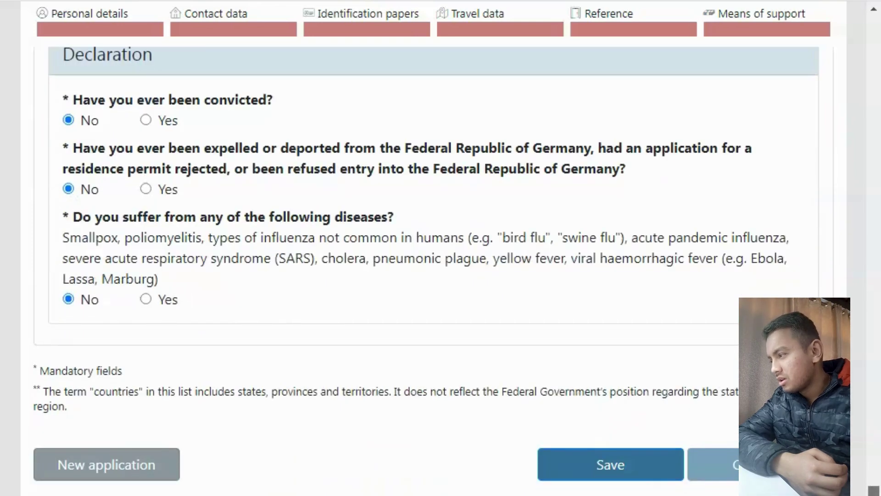